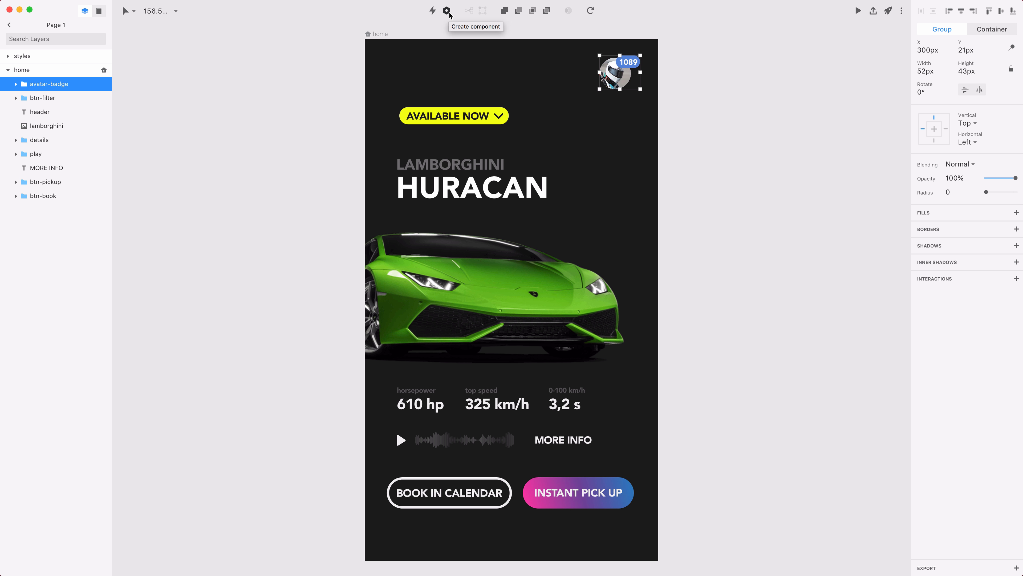
# Step: Create a component from the avatar-badge group, keeping its name and going to the component master
pyautogui.press('super')
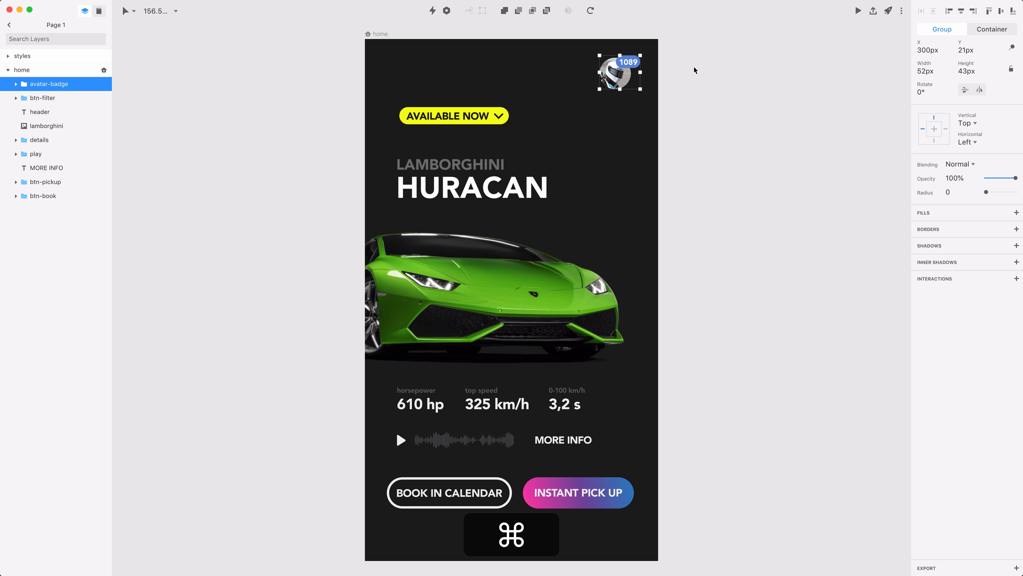
pyautogui.press('super+k')
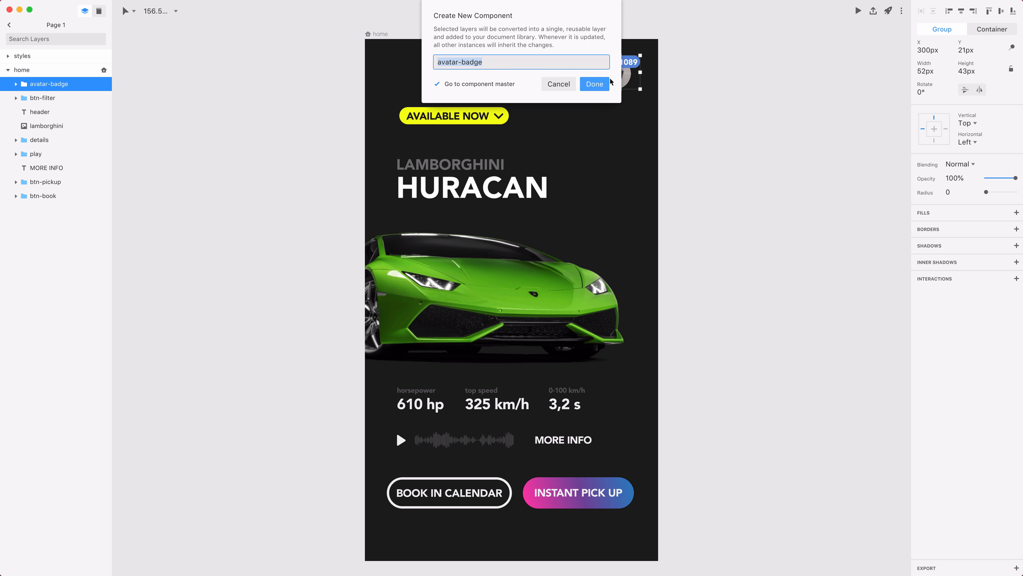
pyautogui.click(595, 83)
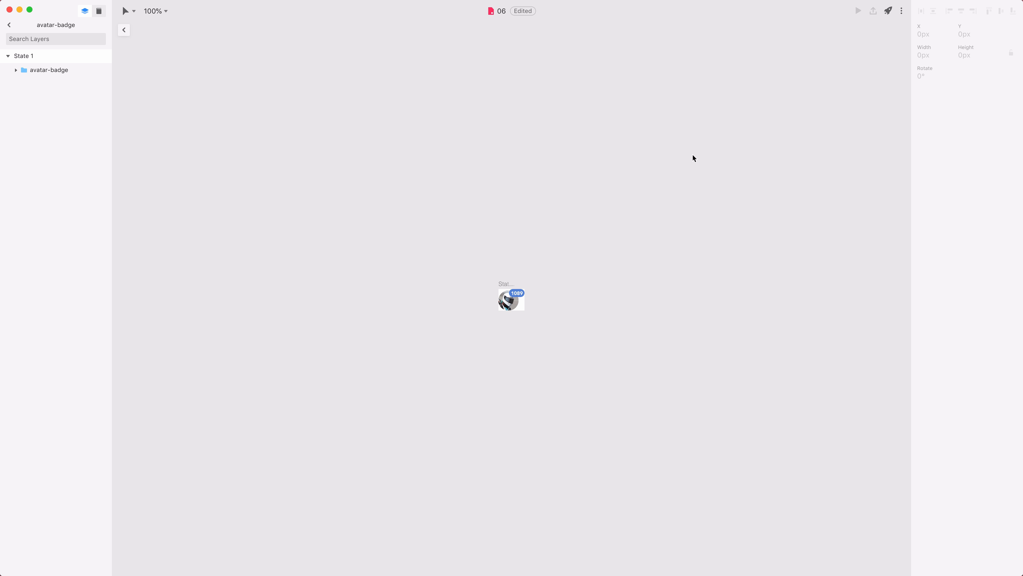
# Step: Examine the layer structure inside State 1 of the avatar-badge component master, including its nested groups, and return to Page 1
pyautogui.press('super')
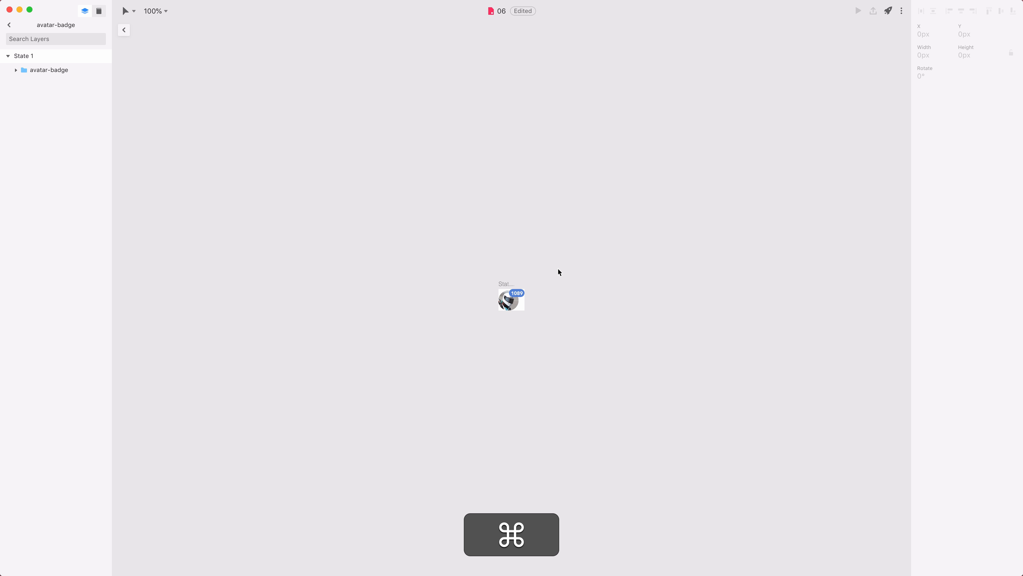
pyautogui.press('super+equal')
pyautogui.press('super+equal')
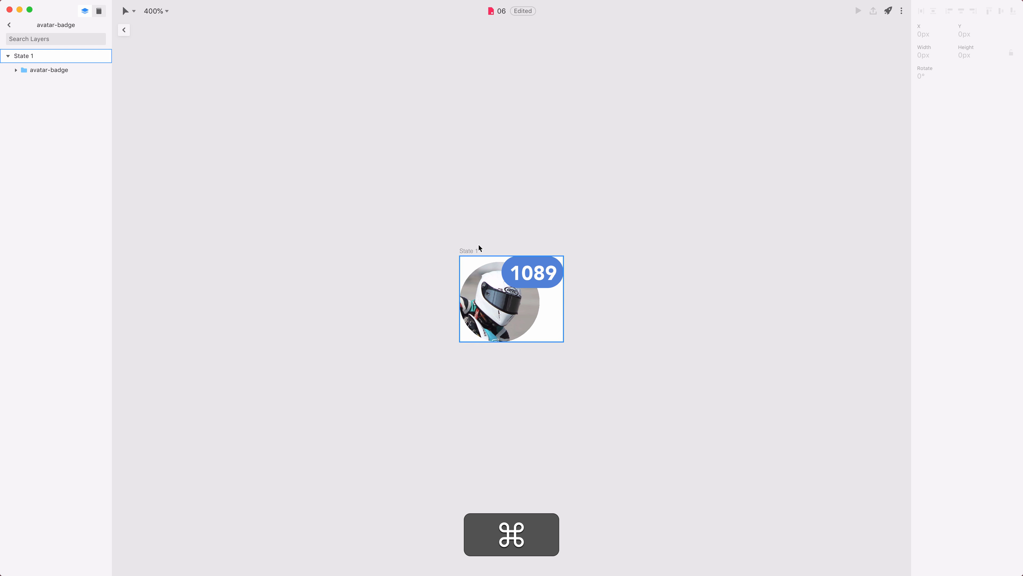
pyautogui.click(473, 250)
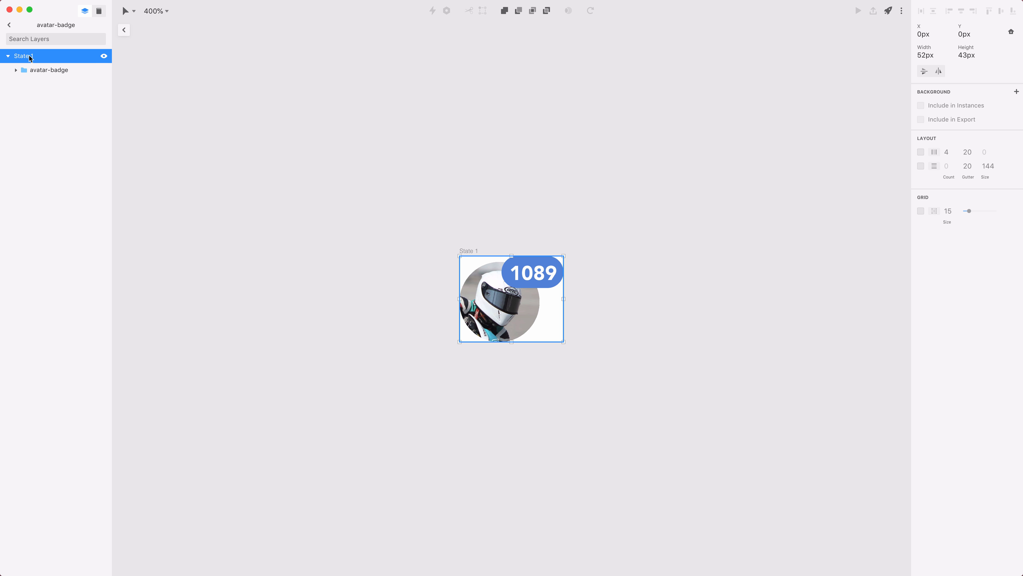
pyautogui.click(55, 71)
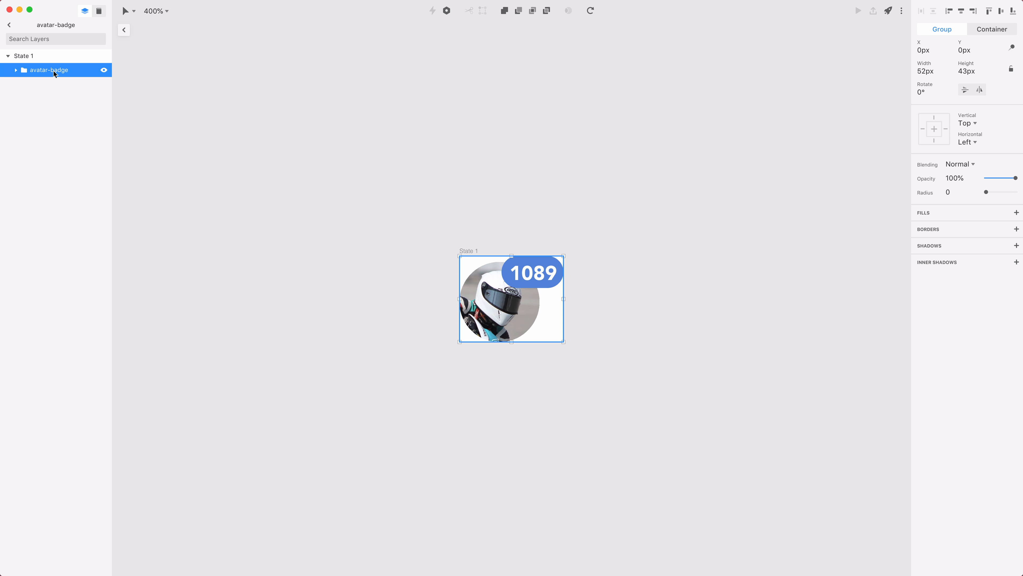
pyautogui.click(16, 69)
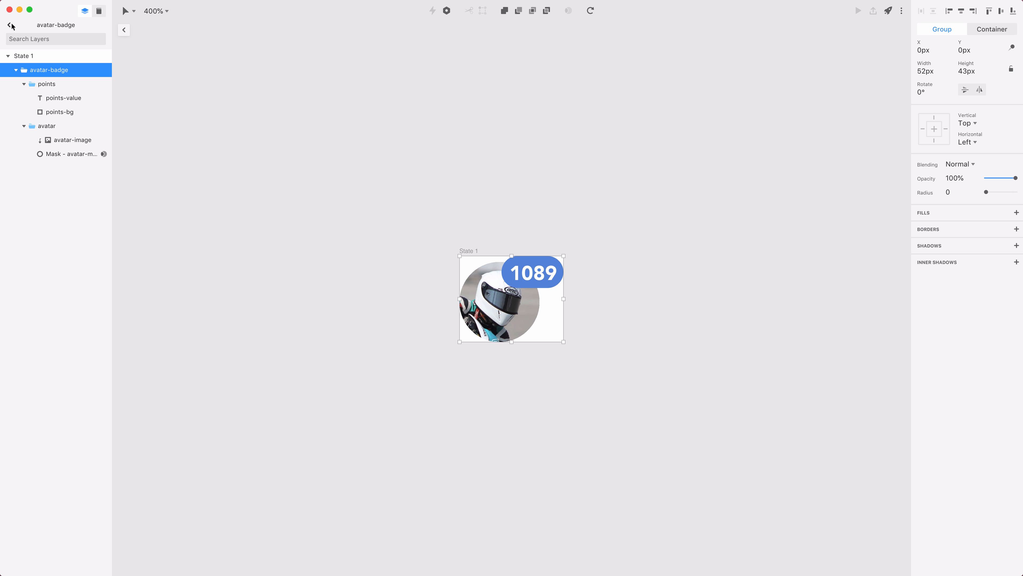
pyautogui.click(124, 30)
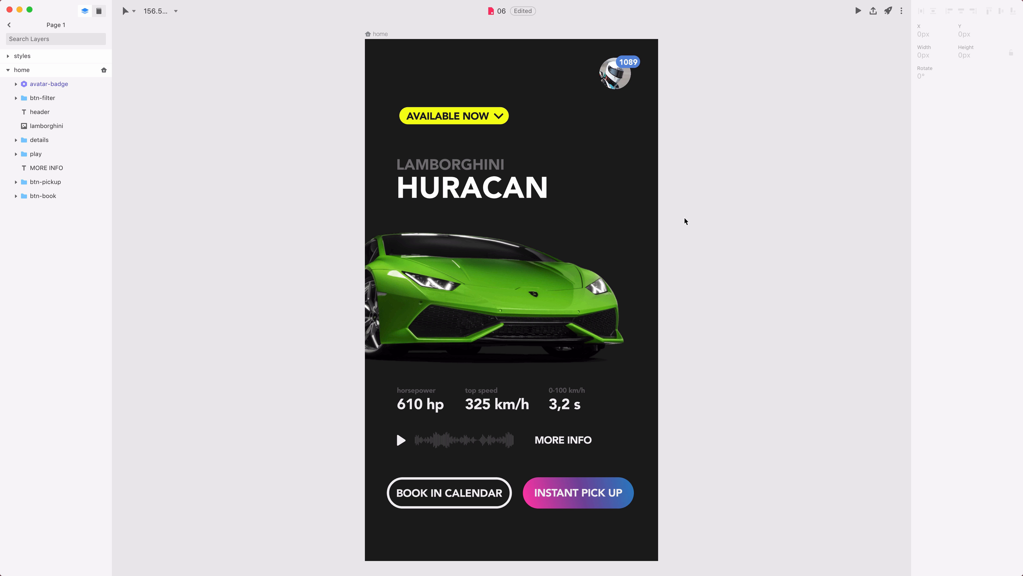
# Step: Expand the avatar-badge instance on the home artboard and examine its nested layers
pyautogui.hotkey('alt', '-')
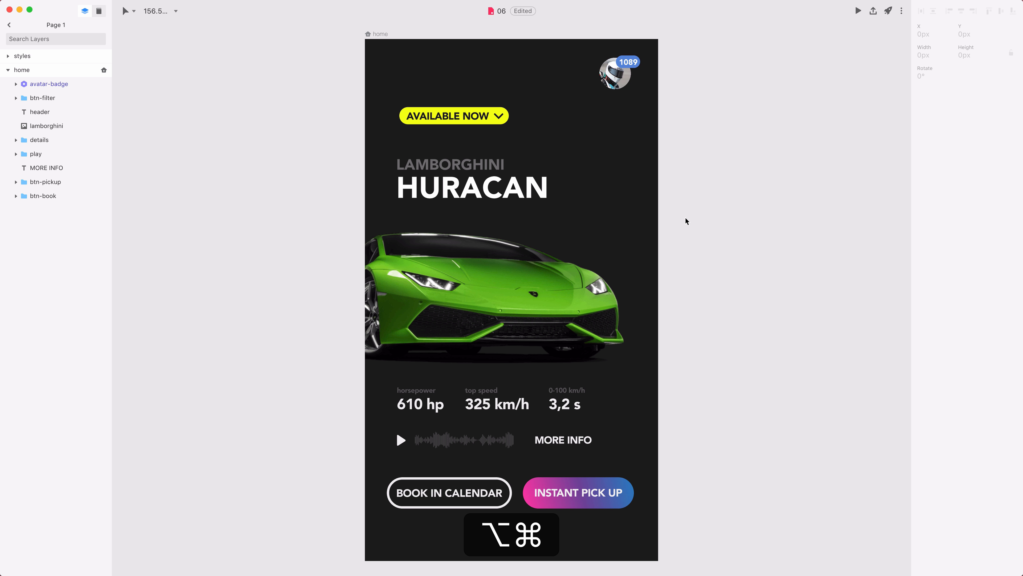
pyautogui.press('super+minus')
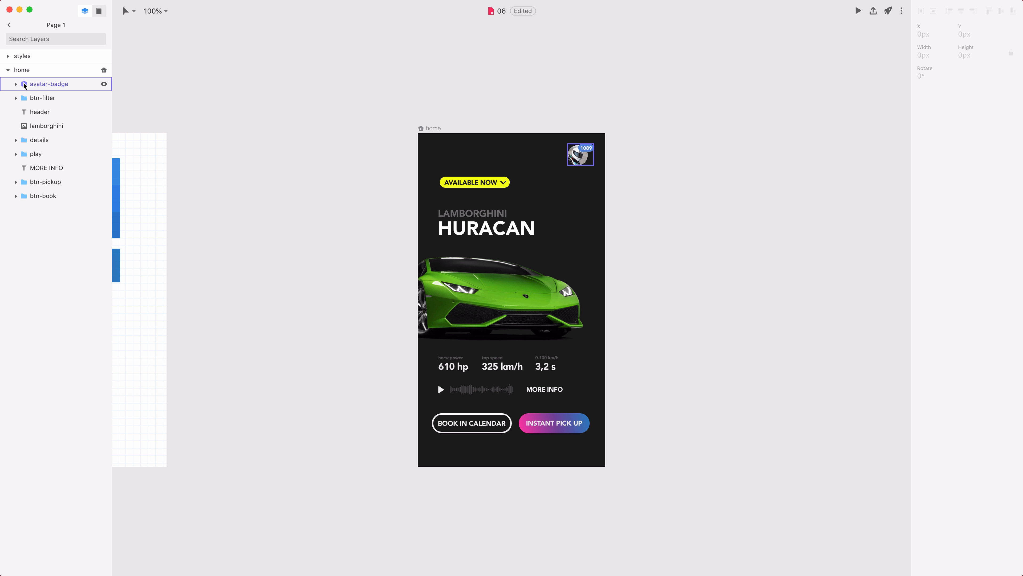
pyautogui.click(16, 85)
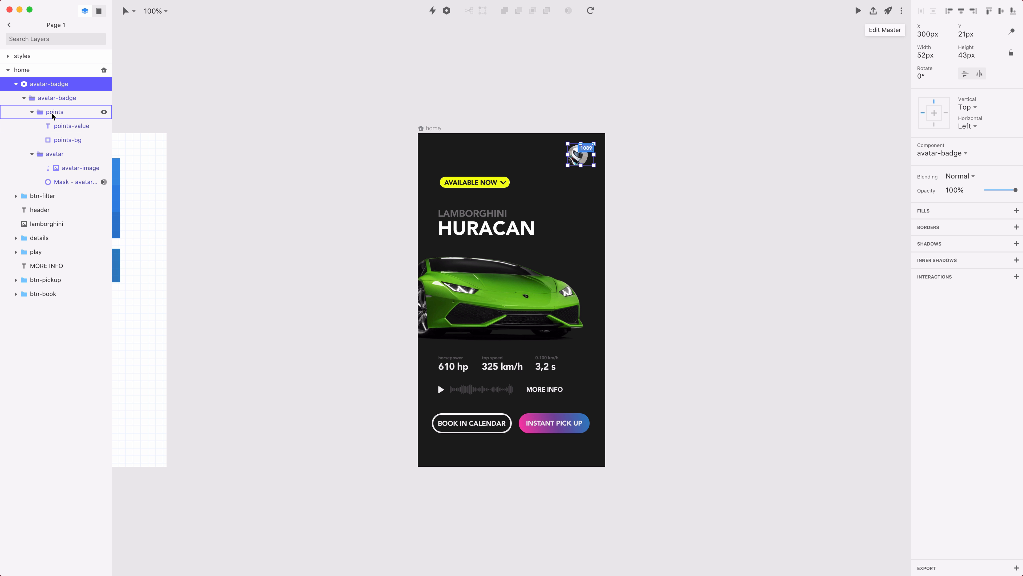
pyautogui.press('super+1')
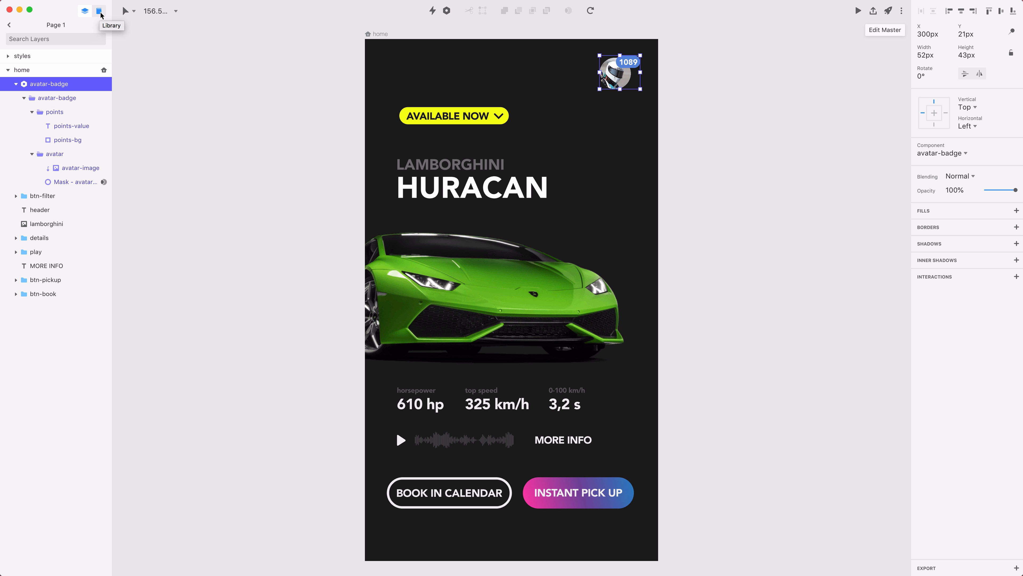
# Step: Place a second avatar-badge instance from the component library beside the existing one on the home artboard
pyautogui.press('super+l')
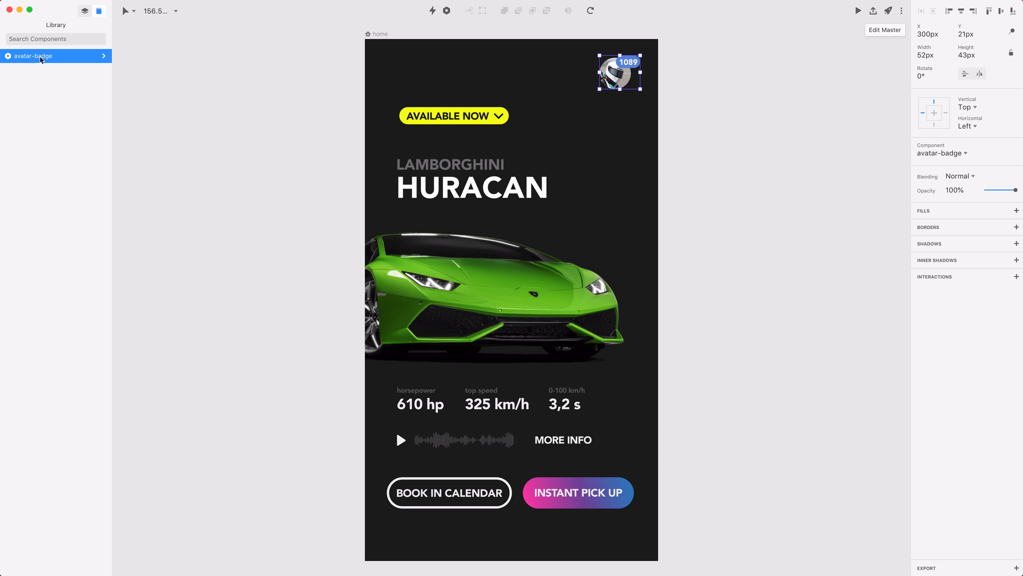
pyautogui.moveTo(284, 119); pyautogui.dragTo(563, 83)
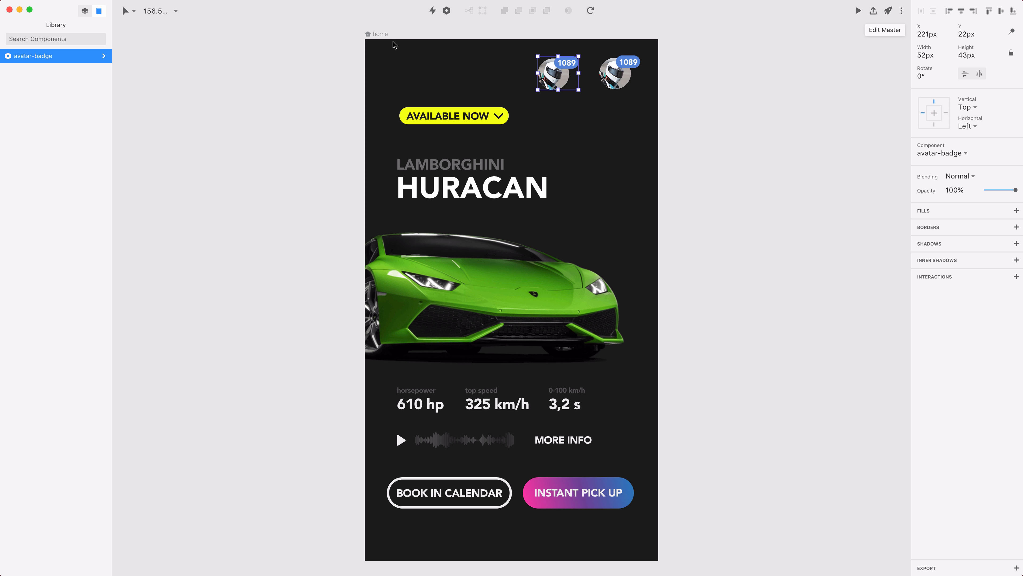
# Step: Override the points-bg fill of the second avatar-badge instance with the yellow global color f3ca3e
pyautogui.click(84, 11)
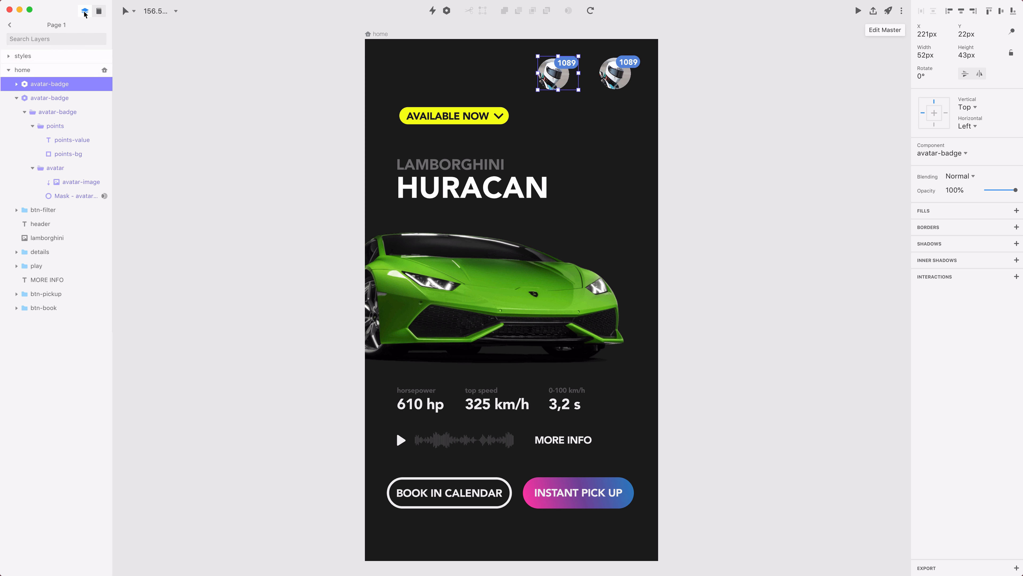
pyautogui.click(16, 84)
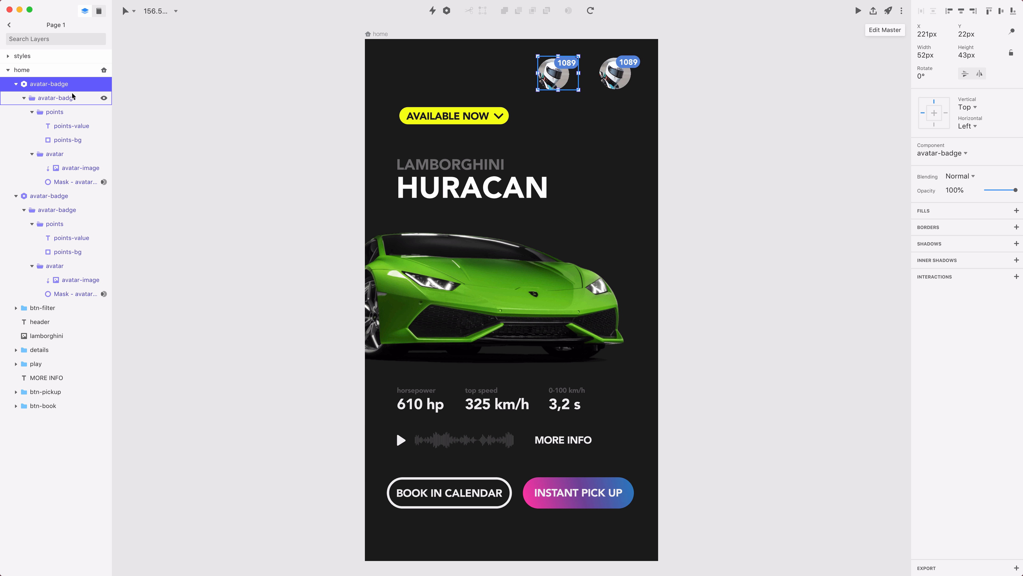
pyautogui.click(74, 140)
pyautogui.click(935, 210)
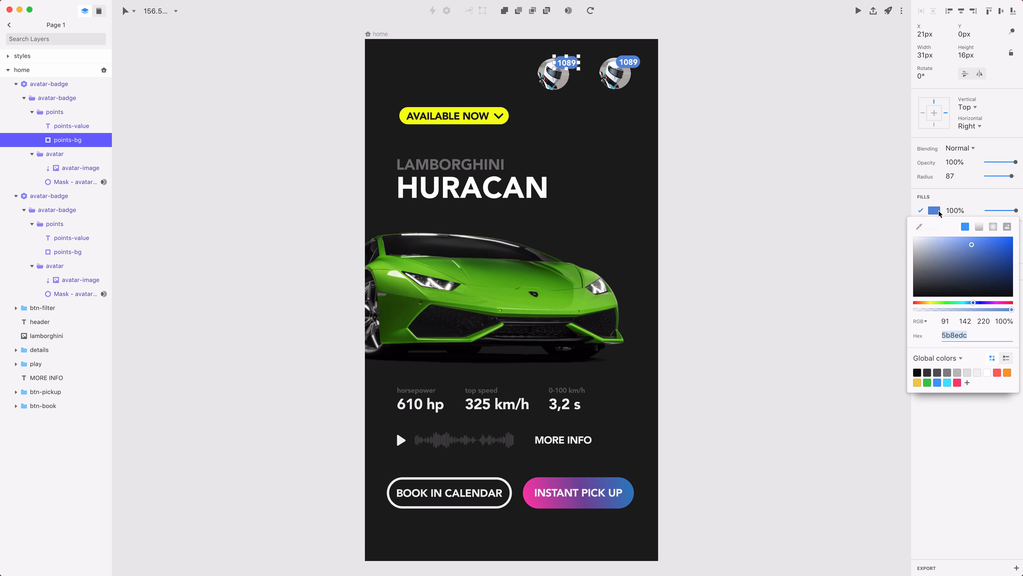
pyautogui.click(916, 382)
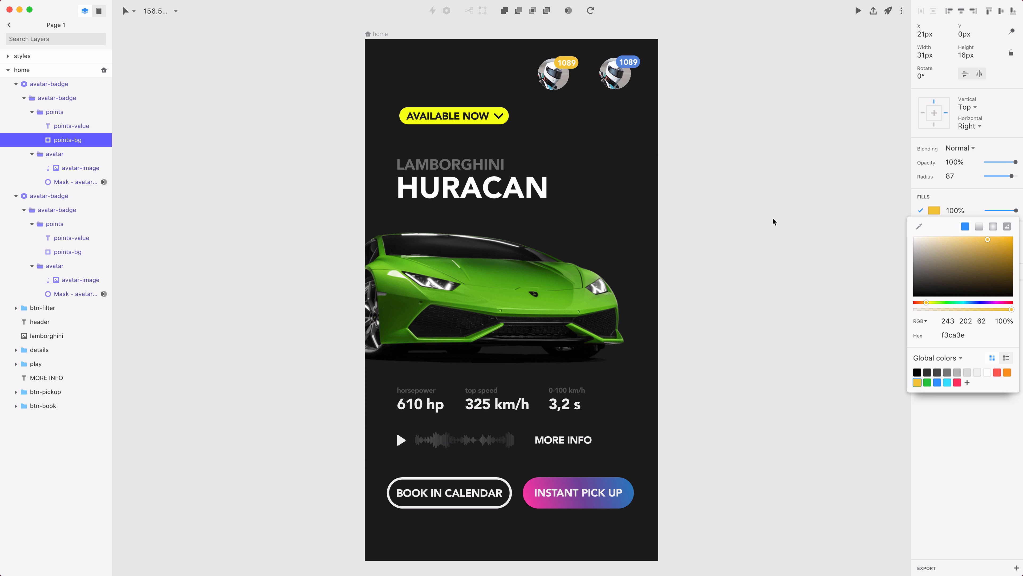
# Step: Enlarge the avatar mask in the second avatar-badge instance proportionally from its center to about 58 by 58 px
pyautogui.keyDown('super'); pyautogui.click(558, 89); pyautogui.keyUp('super')
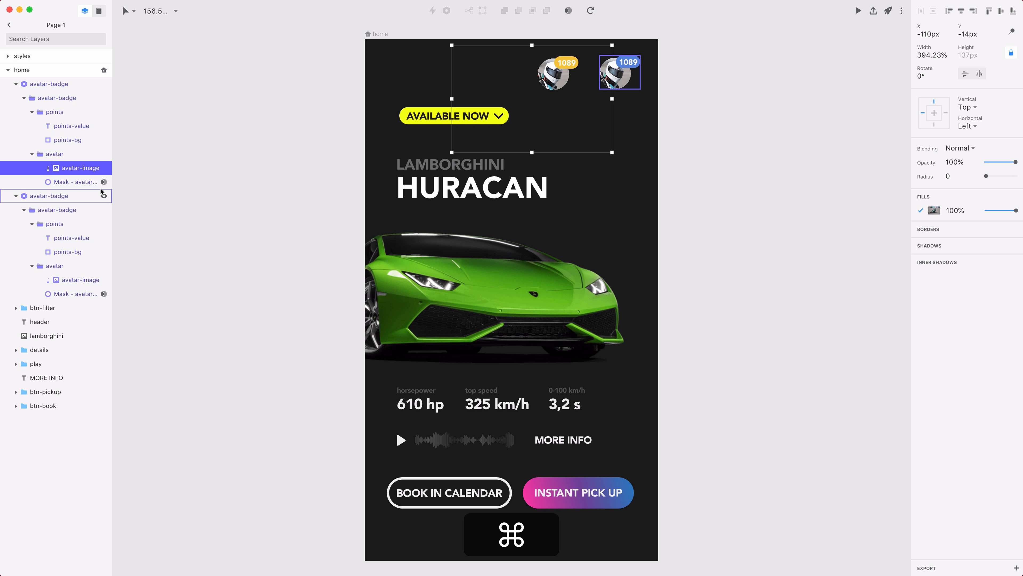
pyautogui.click(80, 182)
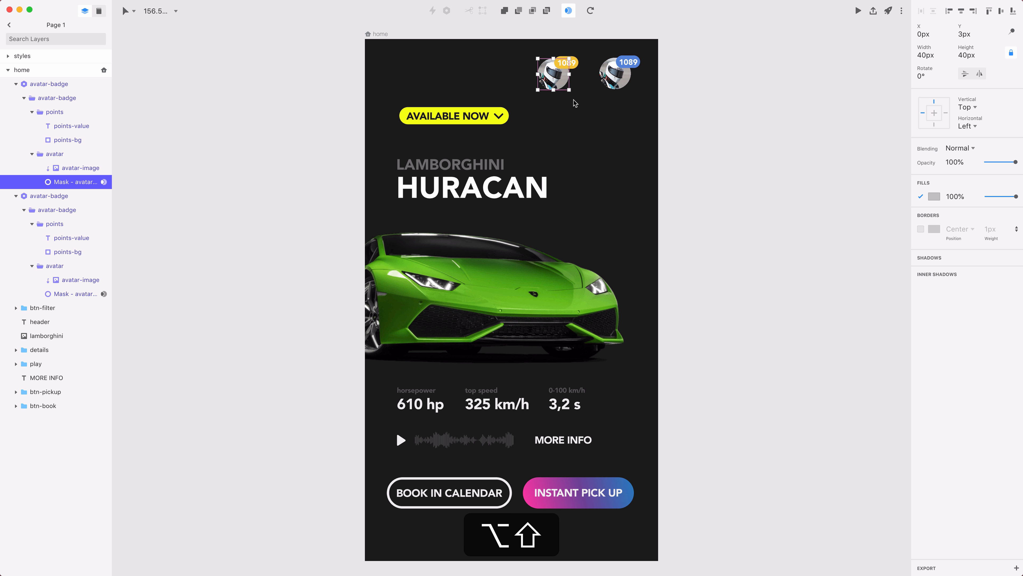
pyautogui.moveTo(569, 90); pyautogui.dragTo(577, 102)
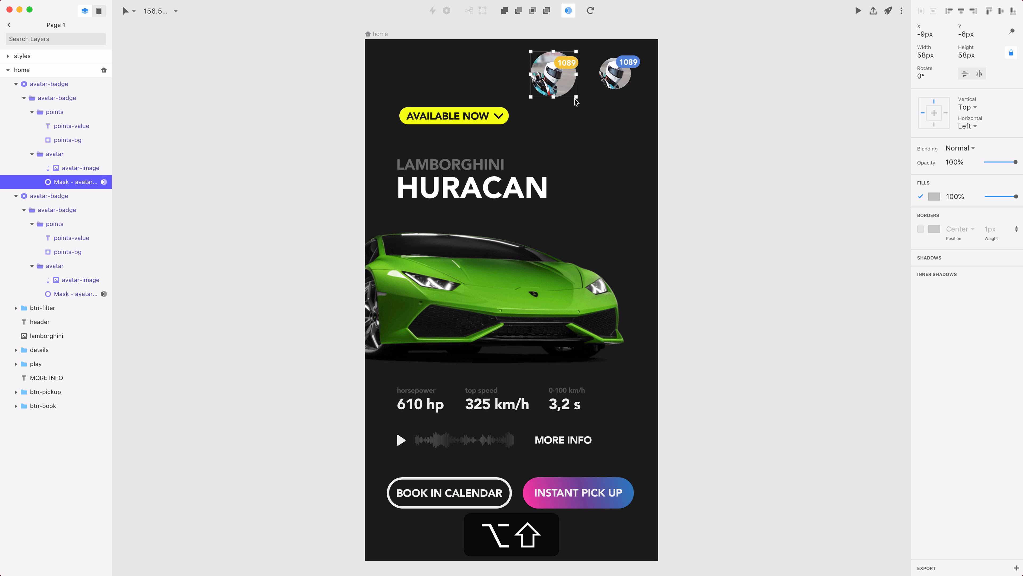
pyautogui.click(345, 85)
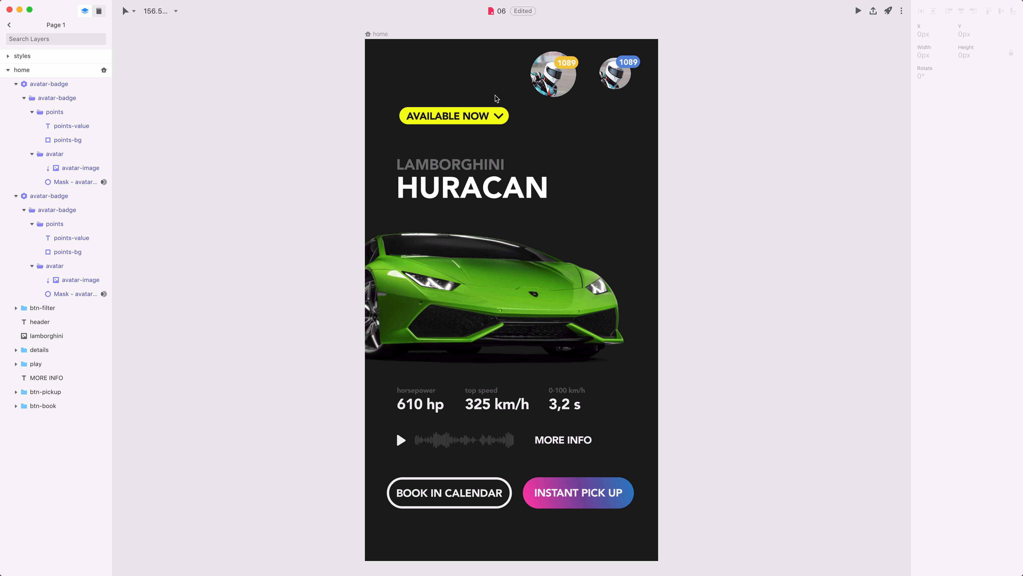
# Step: Reset all overrides on the second avatar-badge instance
pyautogui.click(559, 79)
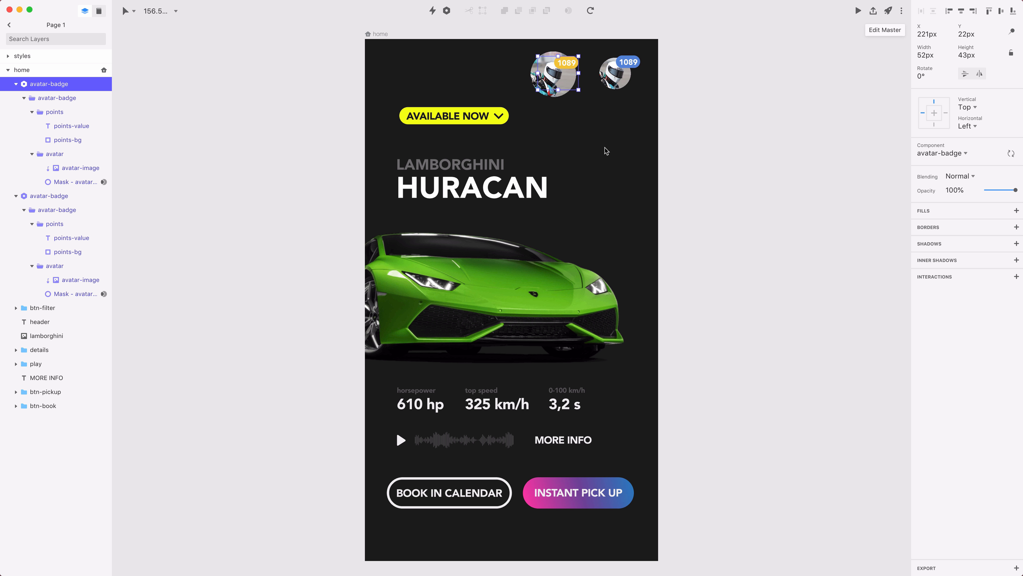
pyautogui.rightClick(557, 69)
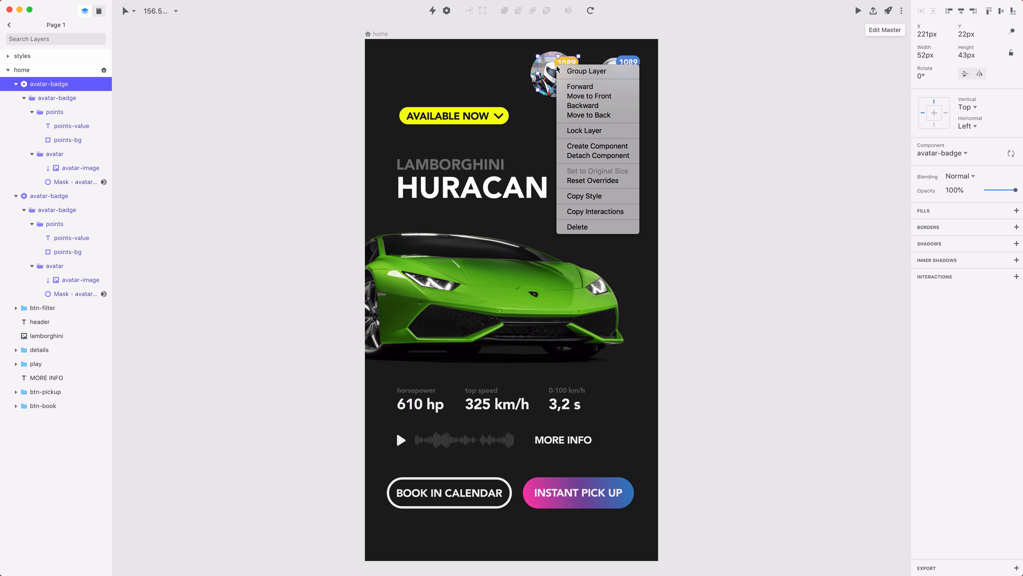
pyautogui.click(626, 182)
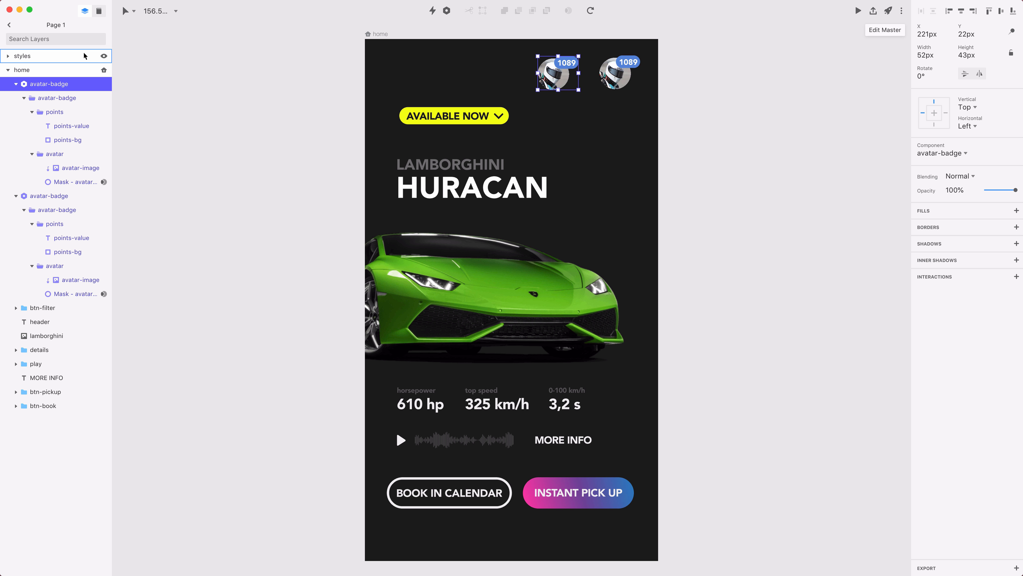
# Step: In the avatar-badge component master, change the points-bg fill to the red global color and return to Page 1
pyautogui.click(99, 12)
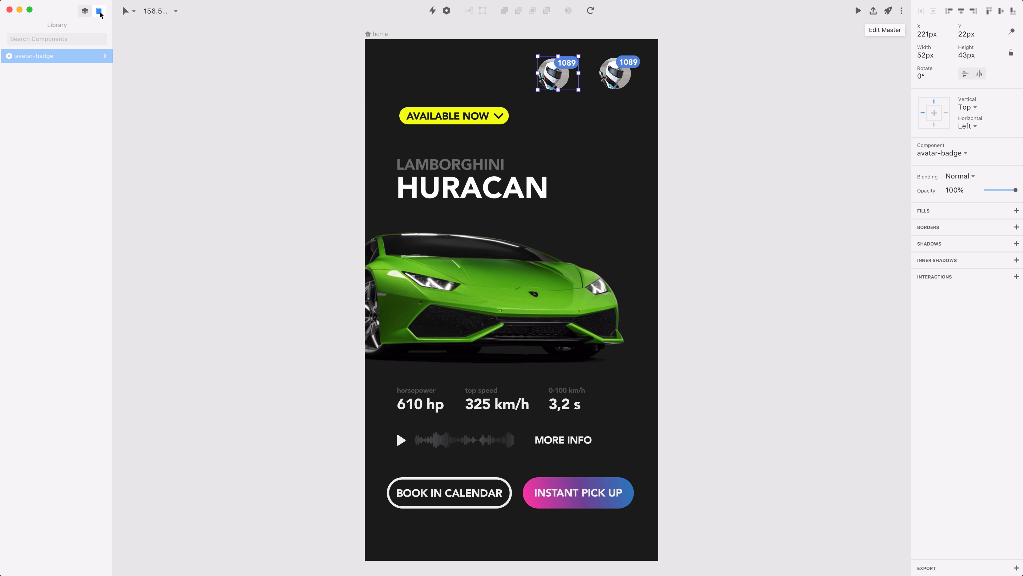
pyautogui.click(105, 55)
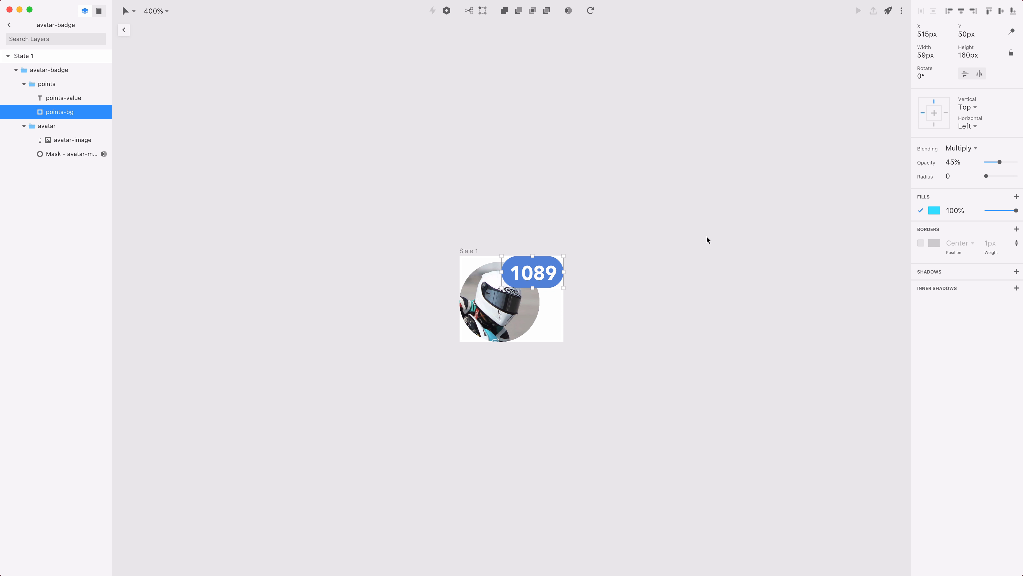
pyautogui.click(933, 210)
pyautogui.click(657, 245)
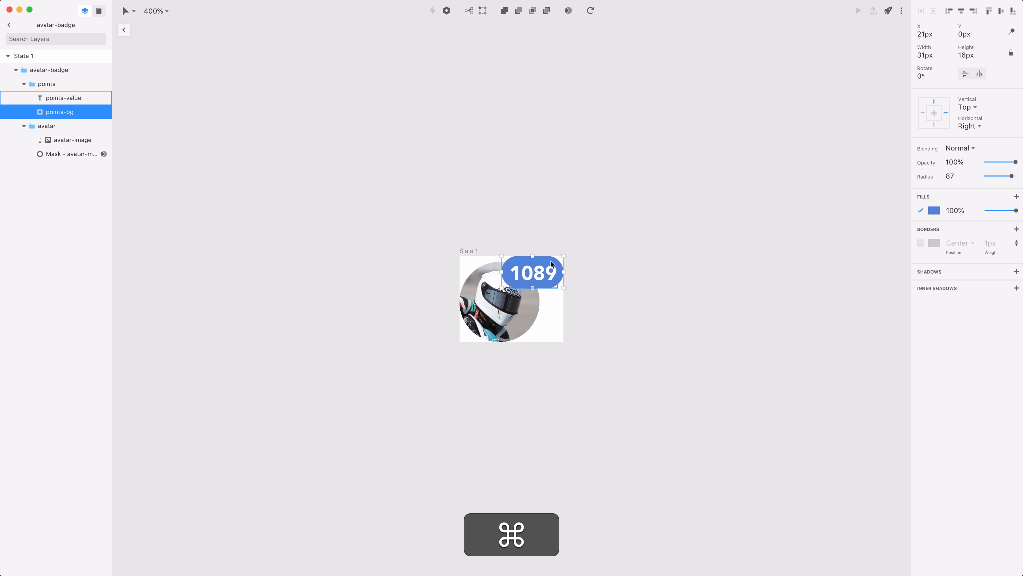
pyautogui.click(933, 210)
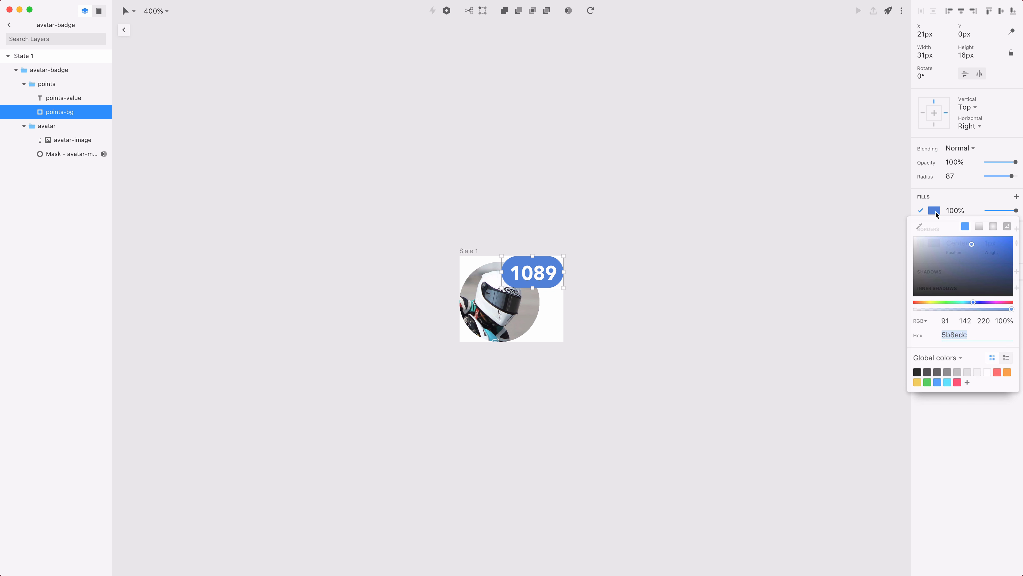
pyautogui.click(997, 373)
pyautogui.click(311, 166)
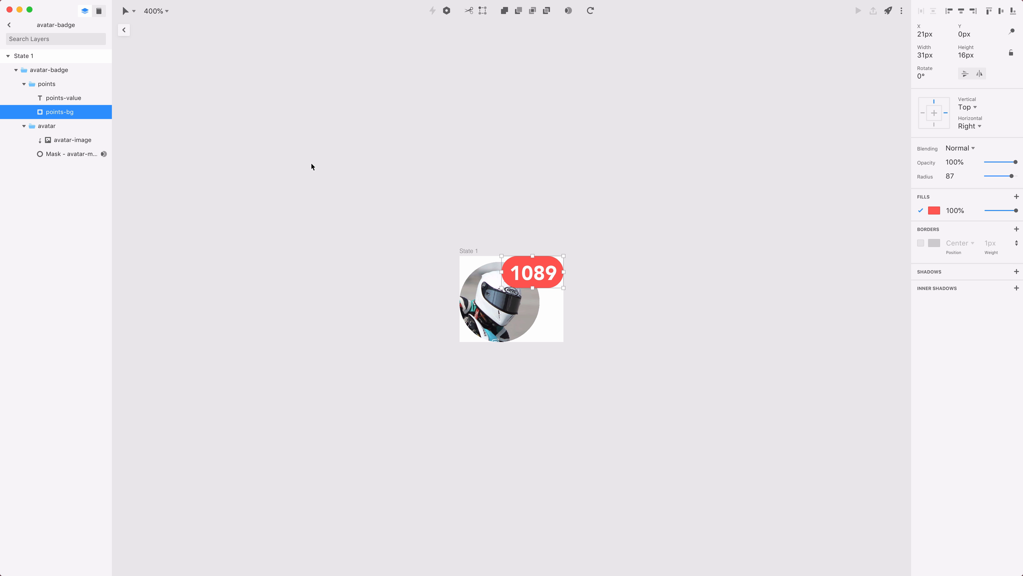
pyautogui.click(126, 31)
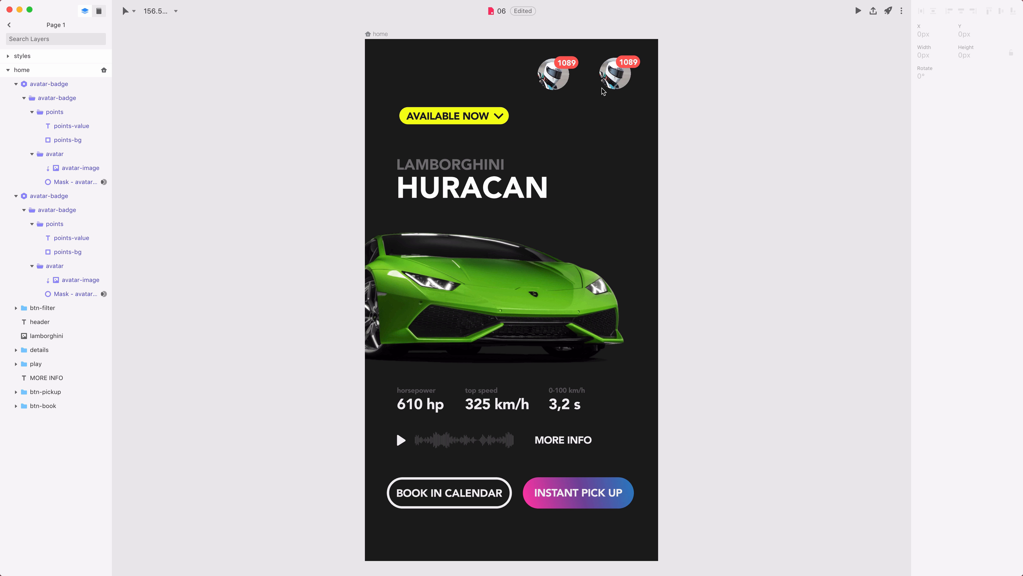
# Step: Delete the extra avatar-badge instance next to the original one on the home artboard
pyautogui.press('super')
pyautogui.keyDown('super'); pyautogui.click(566, 60); pyautogui.keyUp('super')
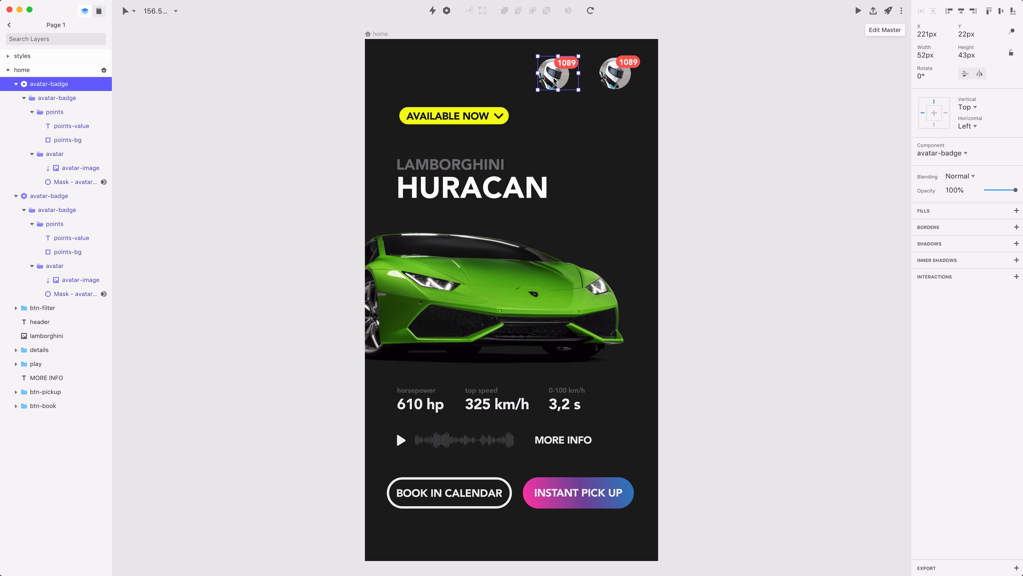
pyautogui.press('Delete')
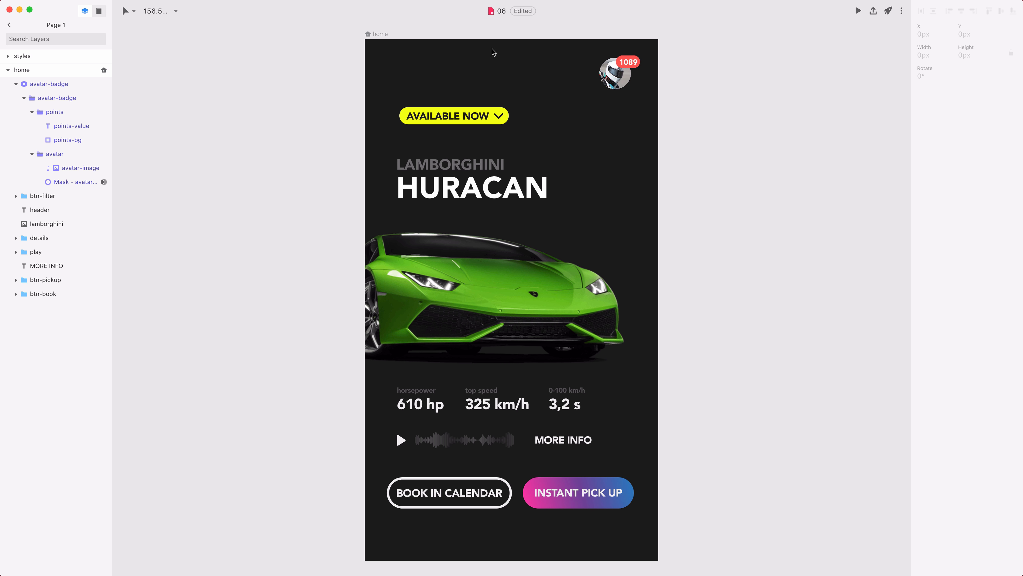
# Step: Duplicate the home artboard beside the original
pyautogui.click(383, 35)
pyautogui.press('super+d')
pyautogui.press('super+d')
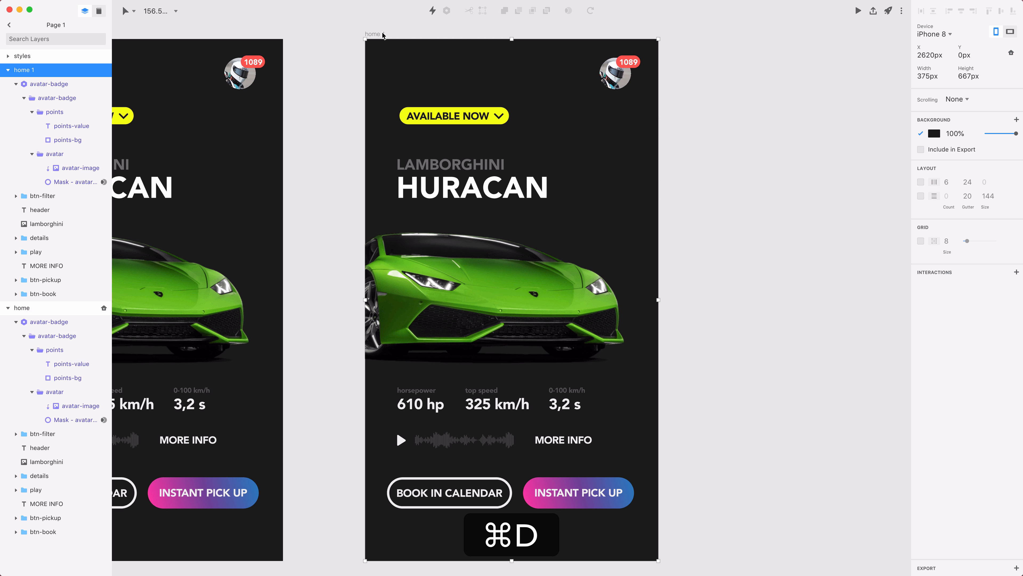
# Step: Duplicate the artboard once more as home 2 and detach the avatar-badge on home 1 from its component
pyautogui.scroll(-5, 539, 191)
pyautogui.hscroll(-3, 524, 181)
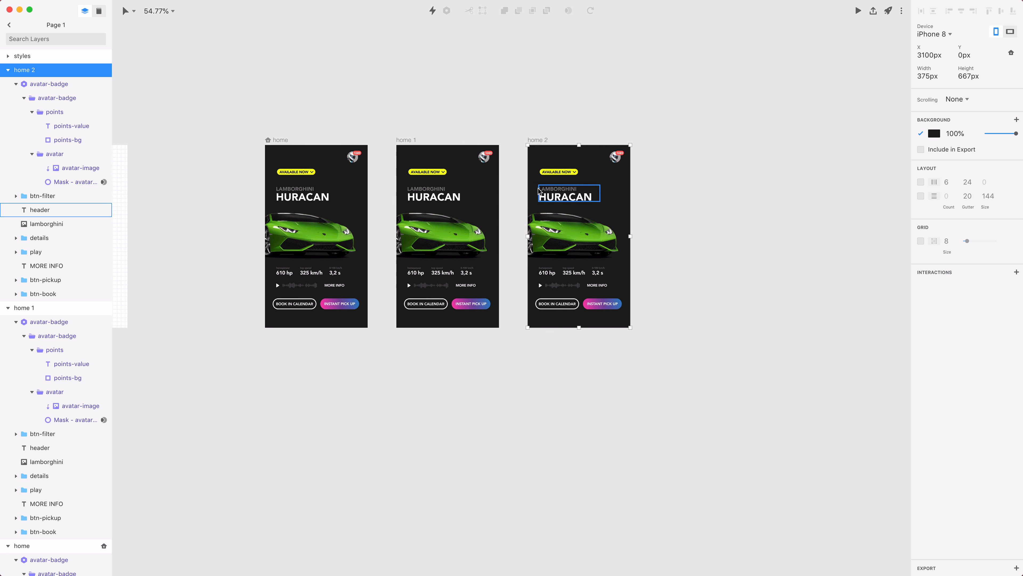
pyautogui.click(523, 168)
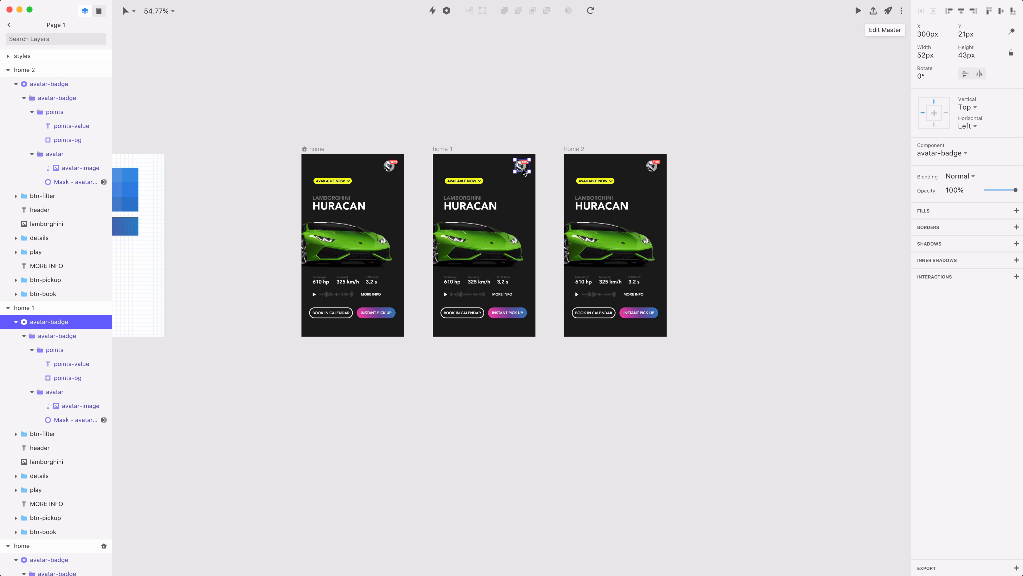
pyautogui.rightClick(80, 325)
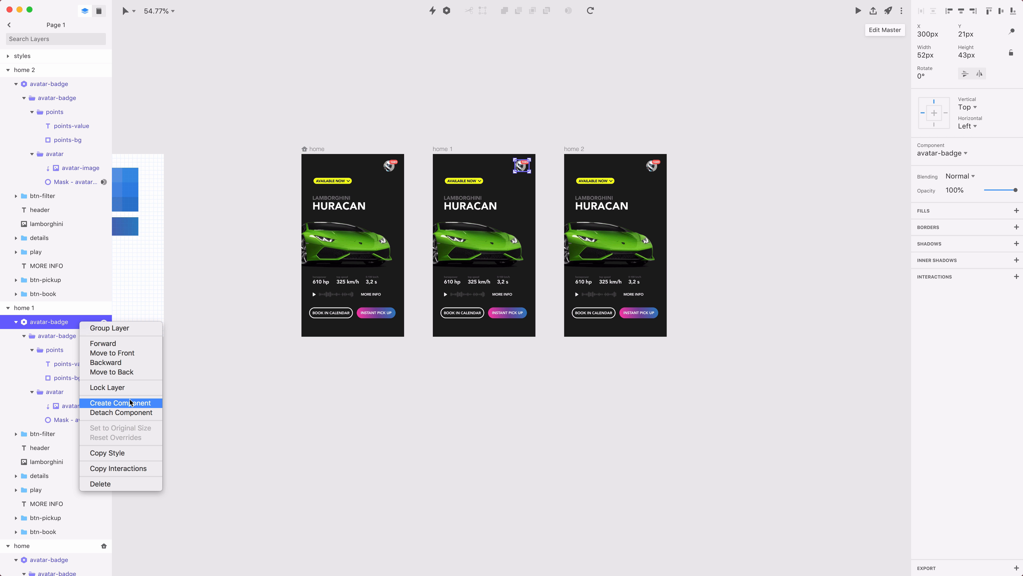
pyautogui.click(126, 413)
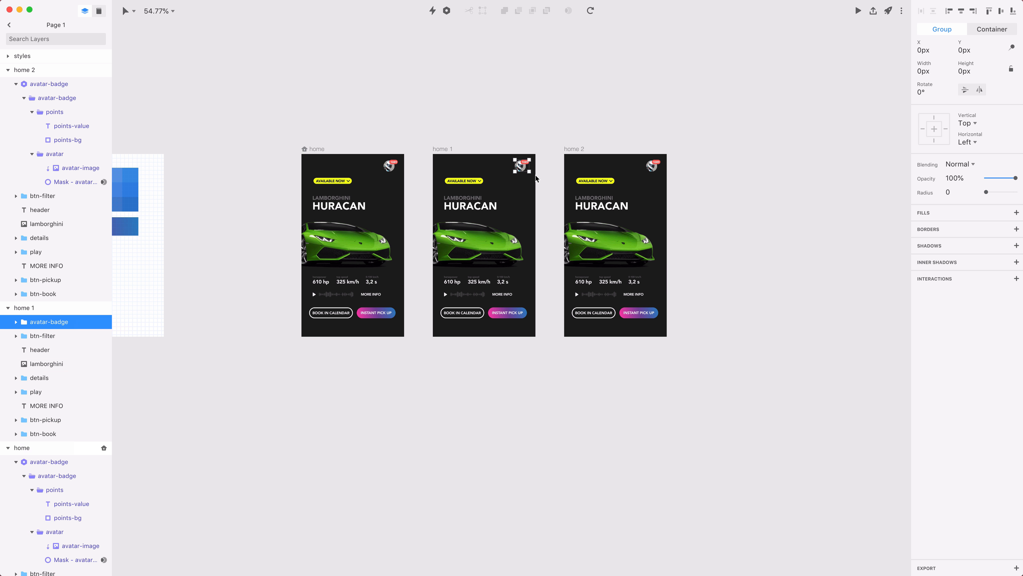
pyautogui.click(539, 150)
pyautogui.scroll(5, 390, 173)
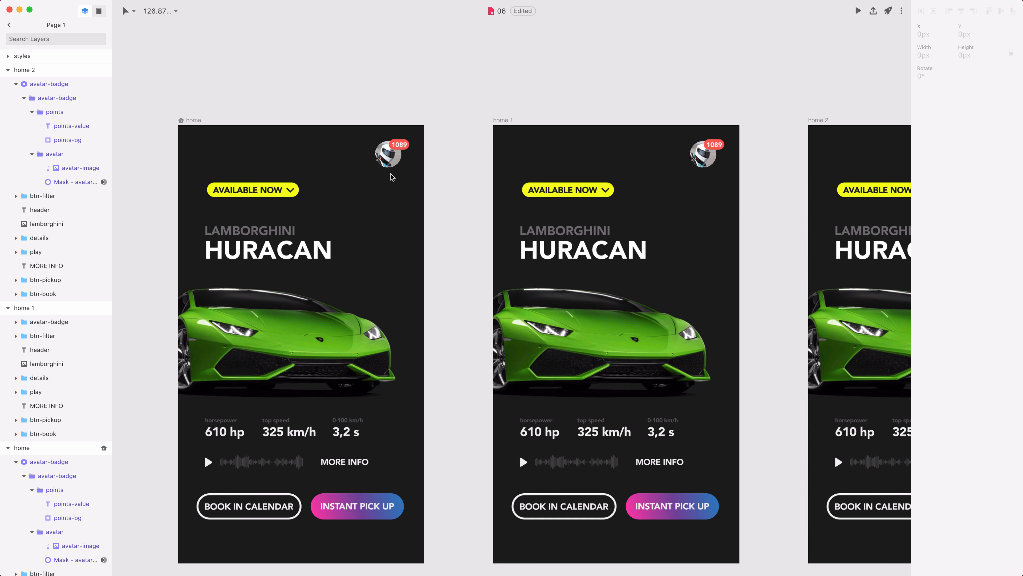
# Step: Open the avatar-badge master from the component library and change the points-bg fill to the cyan global color
pyautogui.click(99, 11)
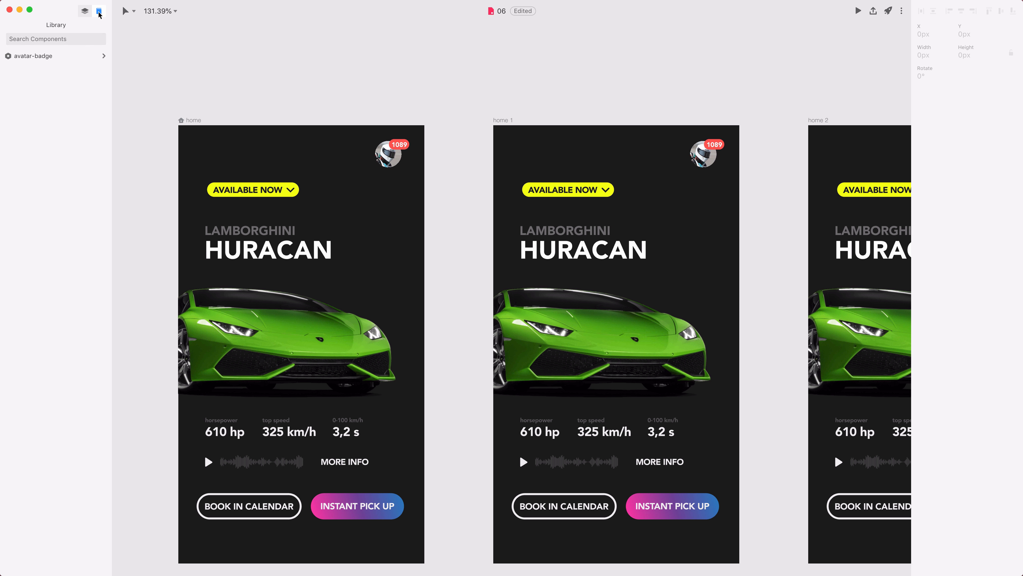
pyautogui.click(46, 56)
pyautogui.click(104, 56)
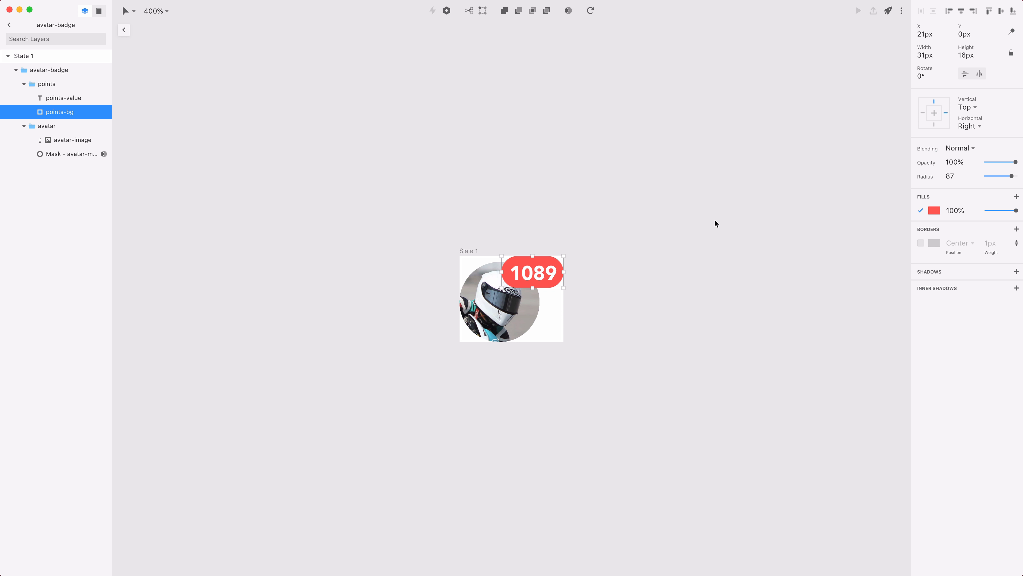
pyautogui.click(934, 211)
pyautogui.click(947, 382)
pyautogui.click(773, 321)
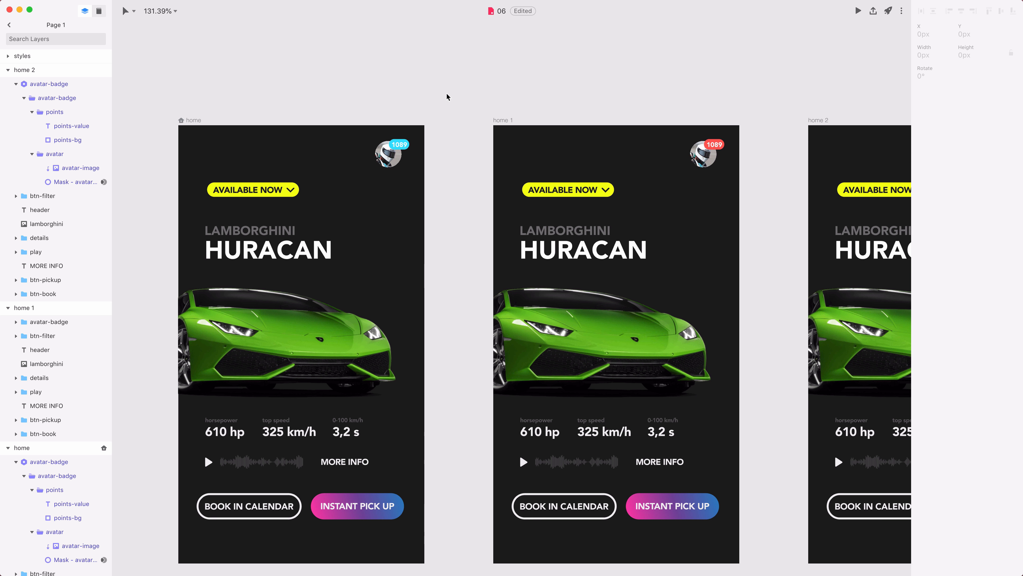
# Step: Compare the badges on home 1 and home 2 and expand the detached avatar-badge group to inspect its layers
pyautogui.hscroll(5, 447, 95)
pyautogui.hscroll(8, 447, 95)
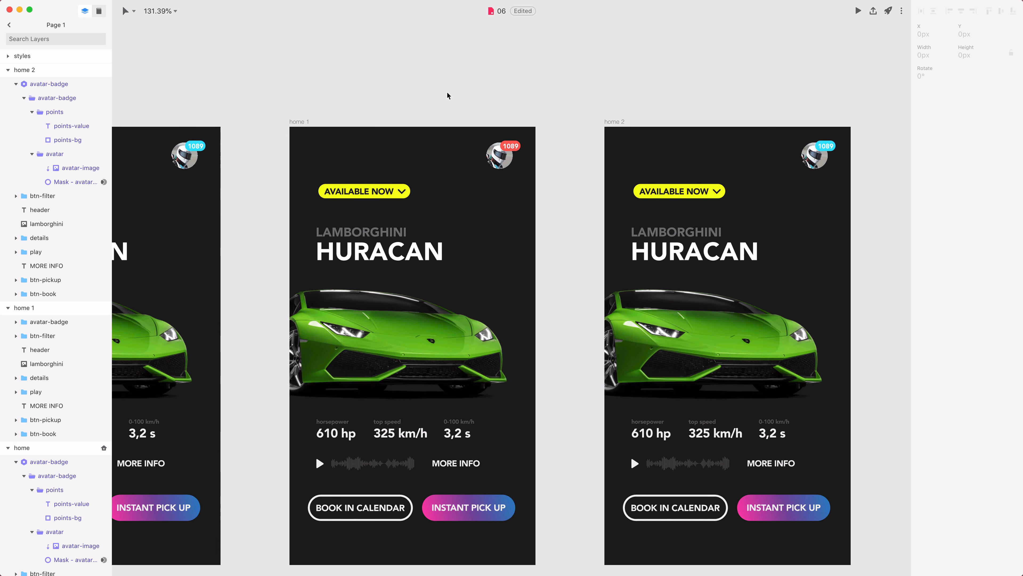
pyautogui.click(497, 161)
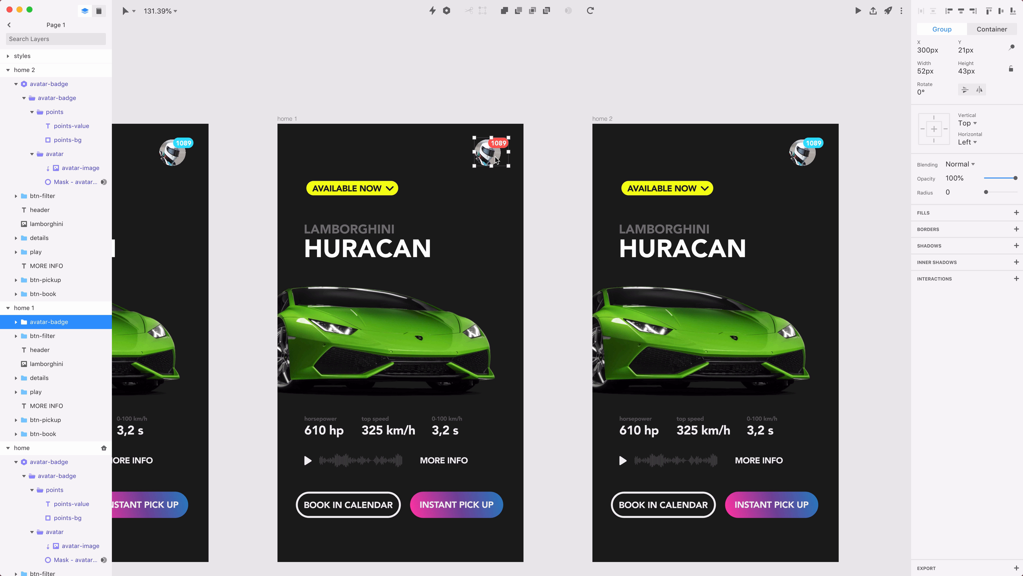
pyautogui.click(16, 322)
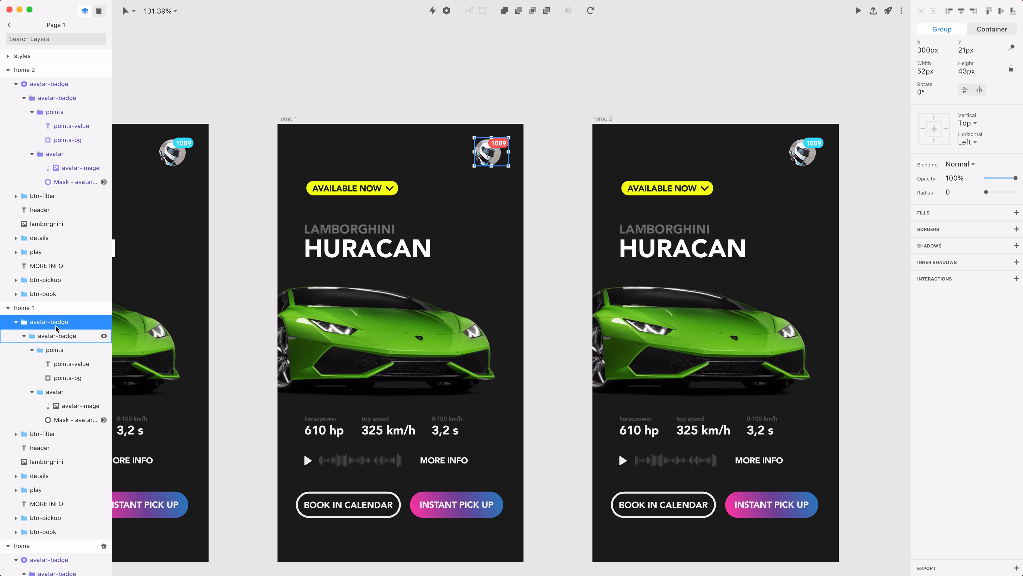
pyautogui.click(417, 131)
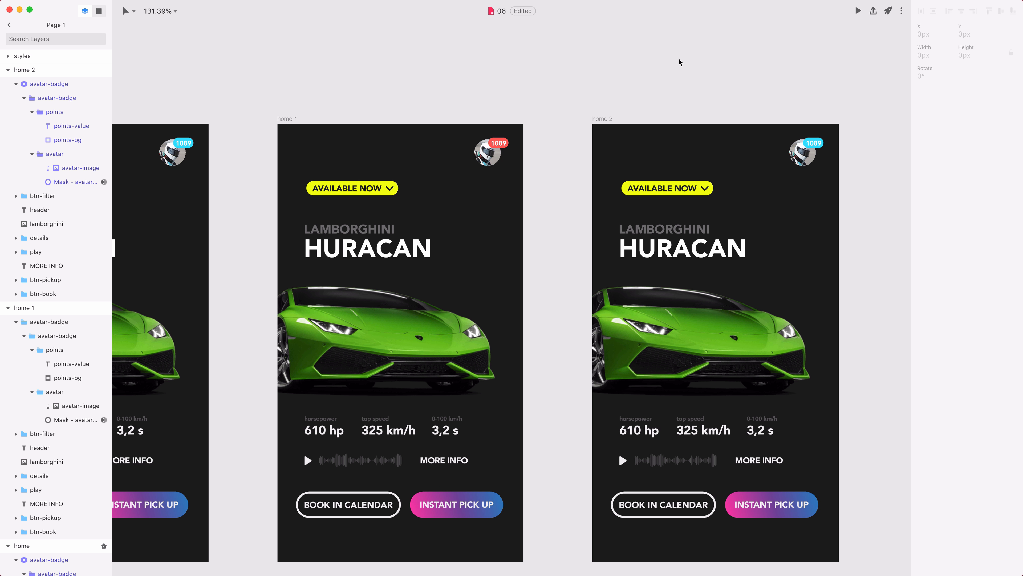
# Step: Open the avatar-badge master from its instance on home 2 and return to Page 1
pyautogui.click(801, 157)
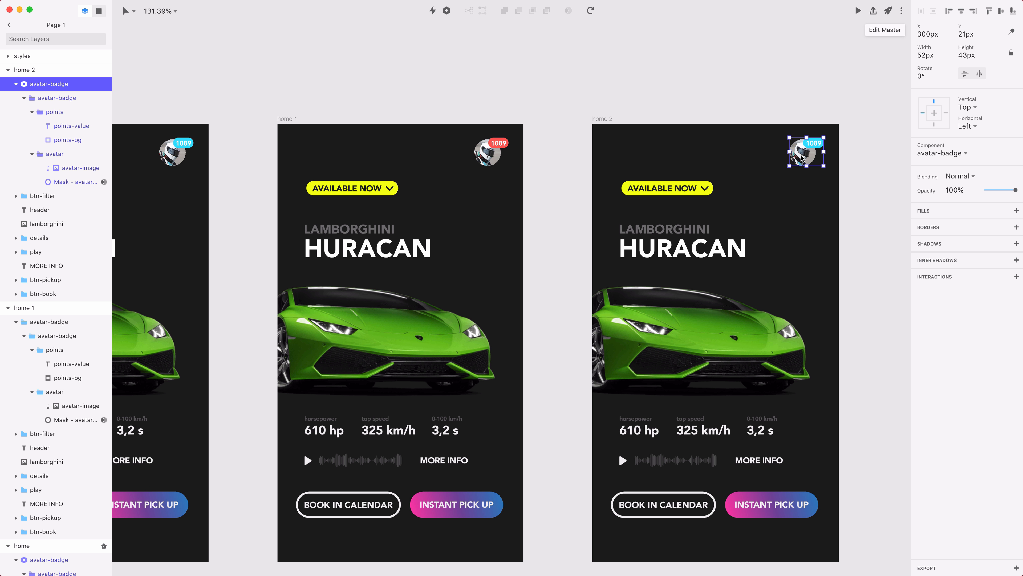
pyautogui.click(882, 32)
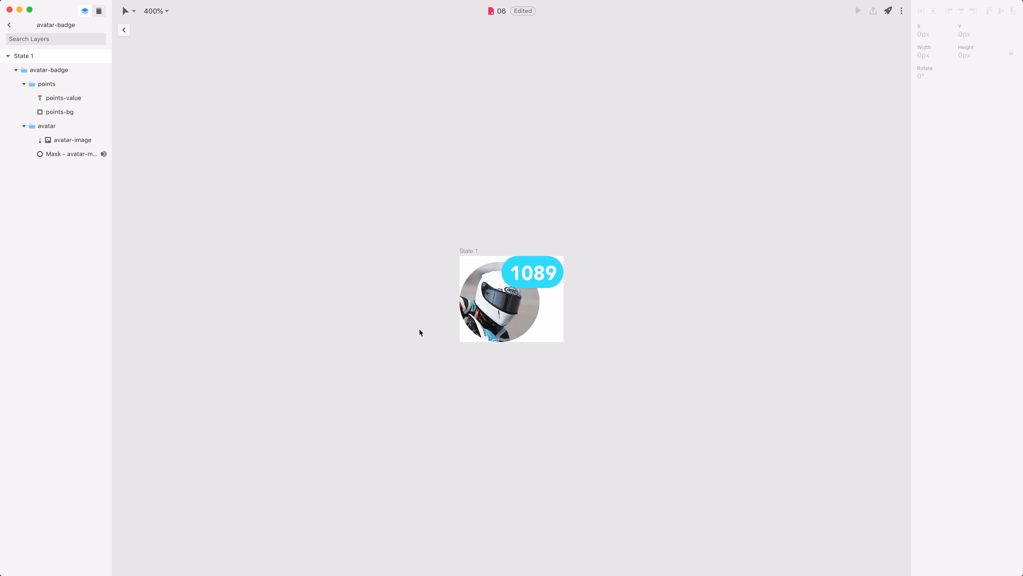
pyautogui.click(124, 29)
# Step: Convert the AVAILABLE NOW button on the home artboard into a component named btn-small and return to Page 1
pyautogui.hscroll(-13, 466, 139)
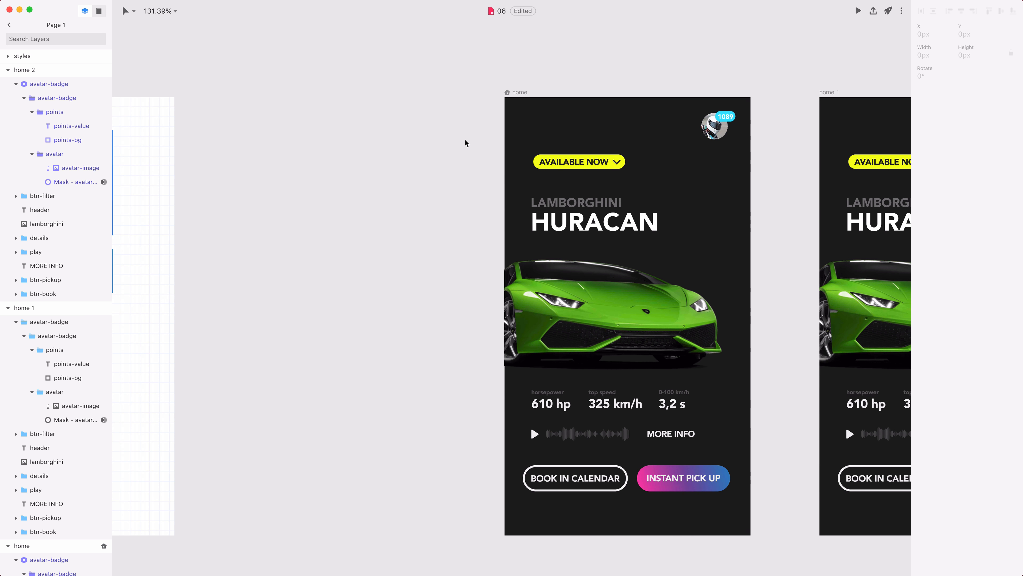
pyautogui.hscroll(3, 465, 140)
pyautogui.scroll(-2, 466, 139)
pyautogui.hscroll(1, 465, 139)
pyautogui.scroll(1, 465, 139)
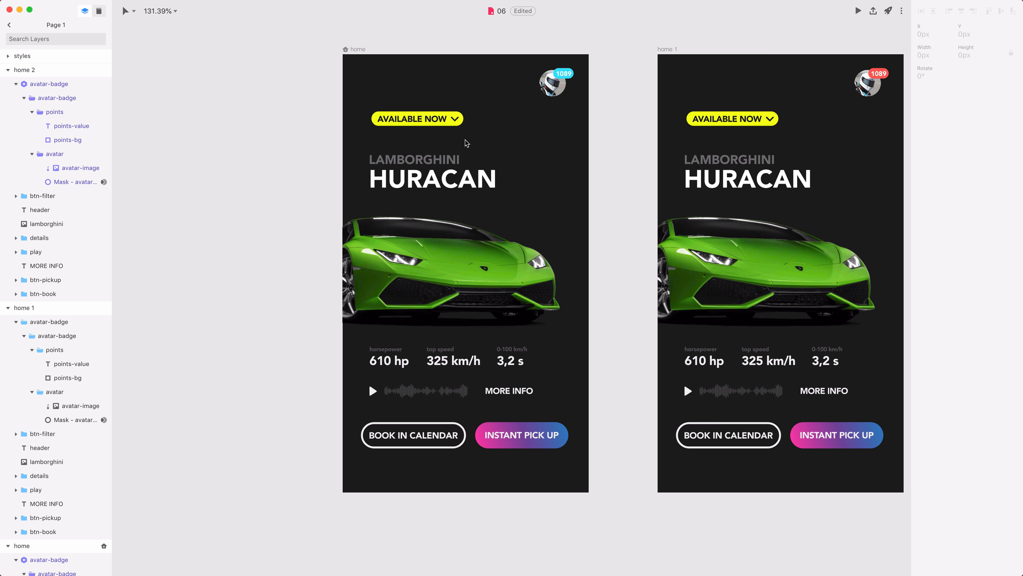
pyautogui.click(456, 125)
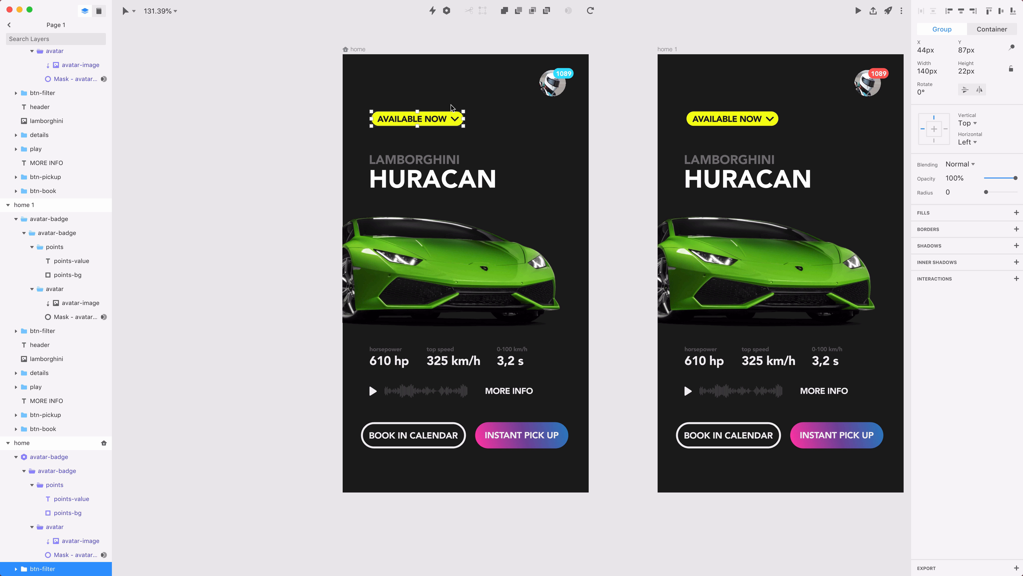
pyautogui.press('super+k')
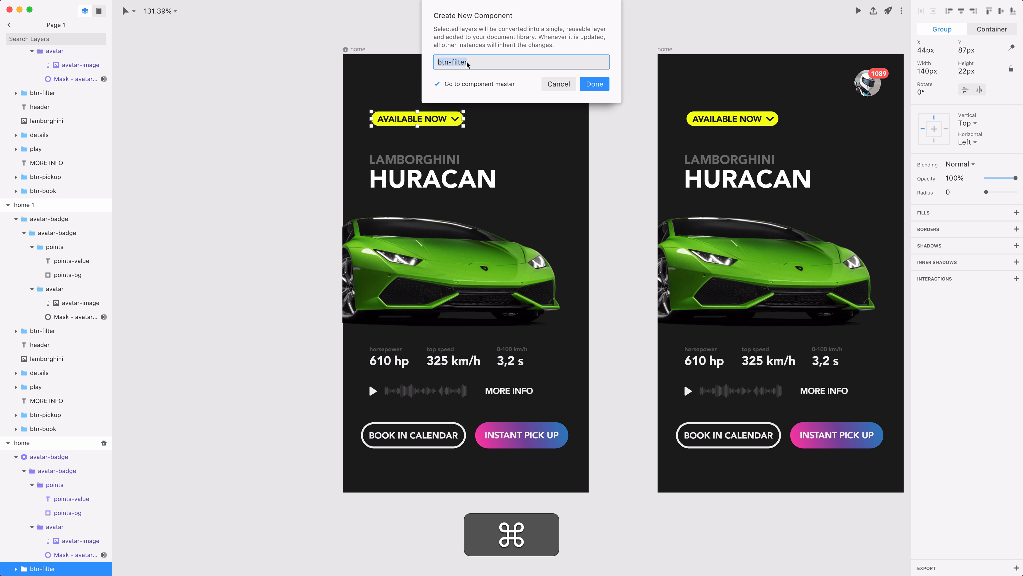
pyautogui.moveTo(451, 62); pyautogui.dragTo(501, 65)
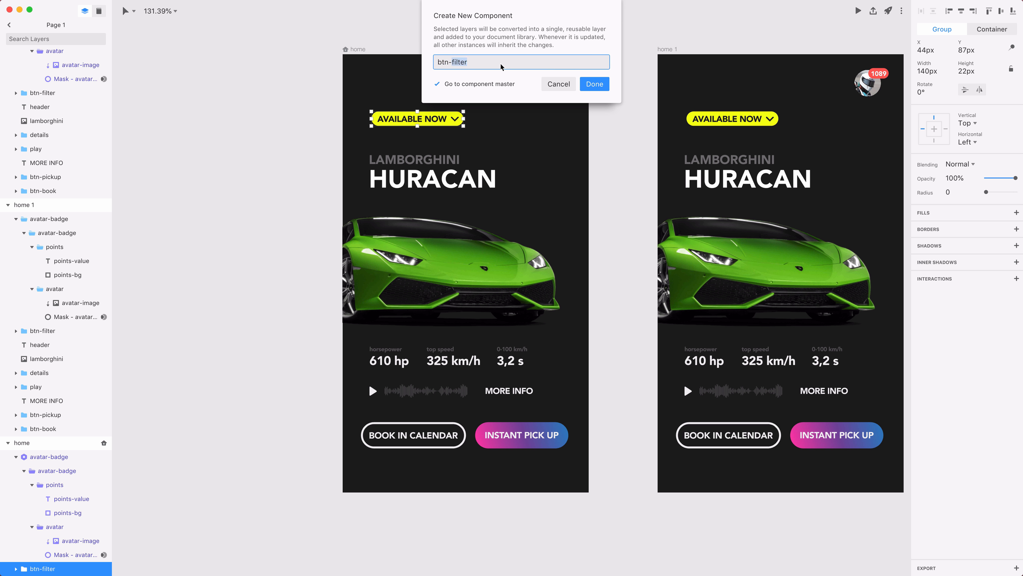
pyautogui.write('small')
pyautogui.press('Return')
pyautogui.click(124, 30)
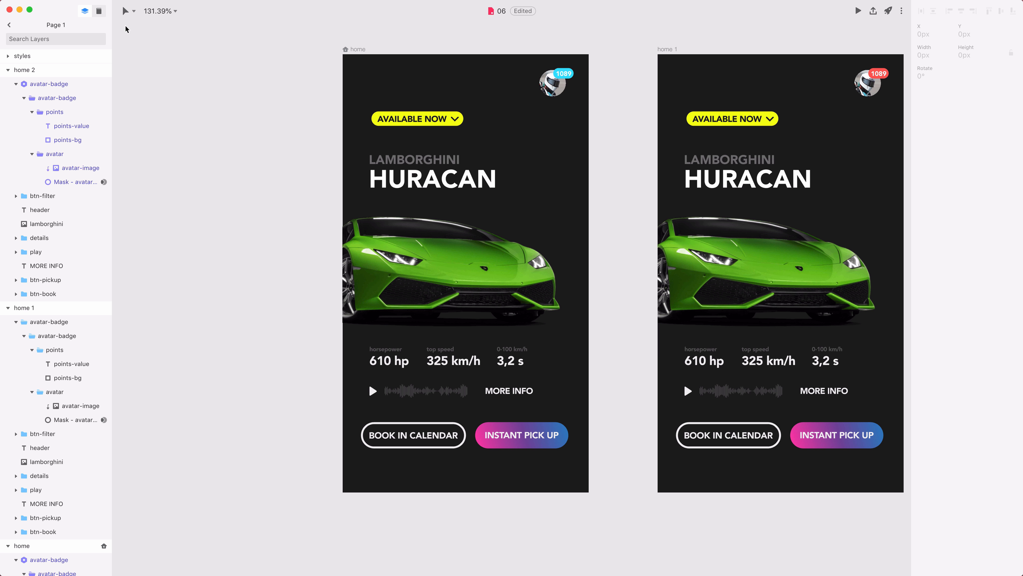
# Step: Convert the BOOK IN CALENDAR button on the home artboard into a component named btn-outline and return to Page 1
pyautogui.click(425, 433)
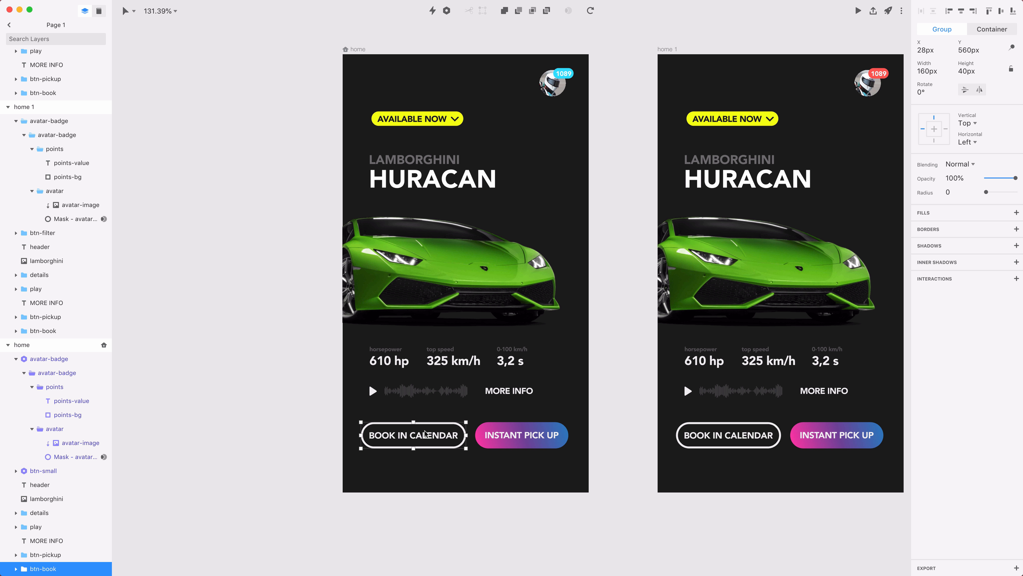
pyautogui.press('super+k')
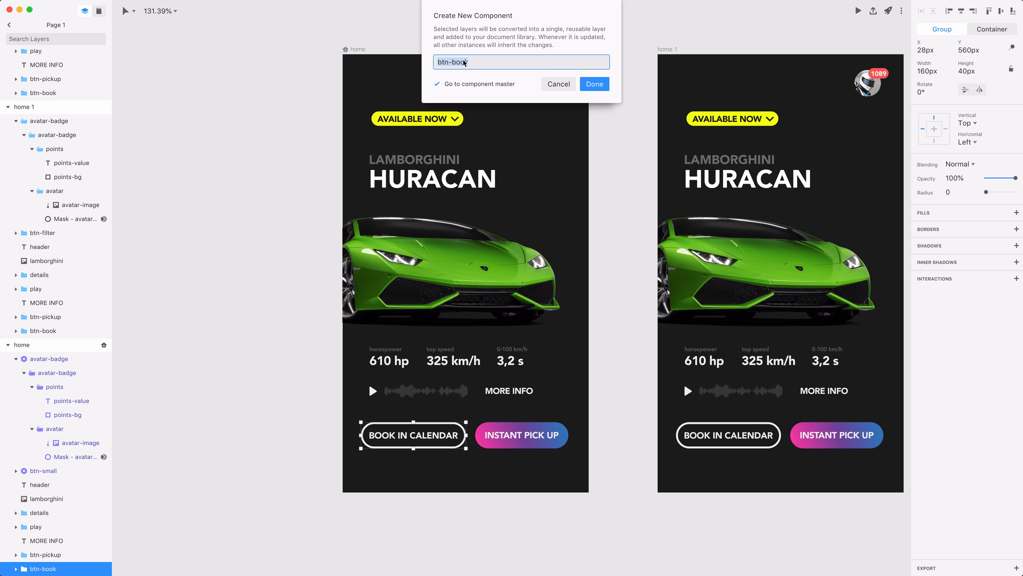
pyautogui.doubleClick(463, 62)
pyautogui.write('outline')
pyautogui.press('Return')
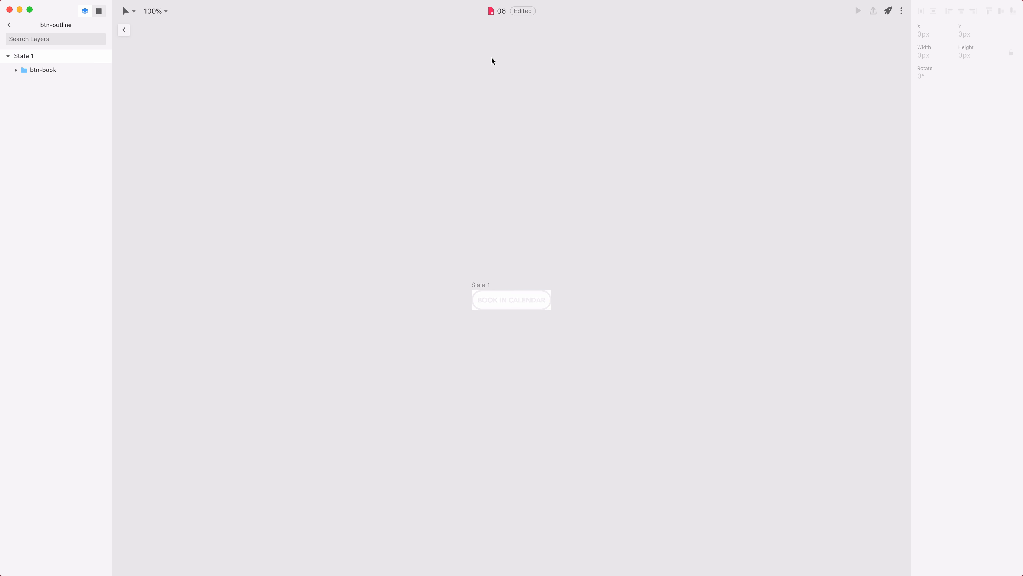
pyautogui.click(123, 31)
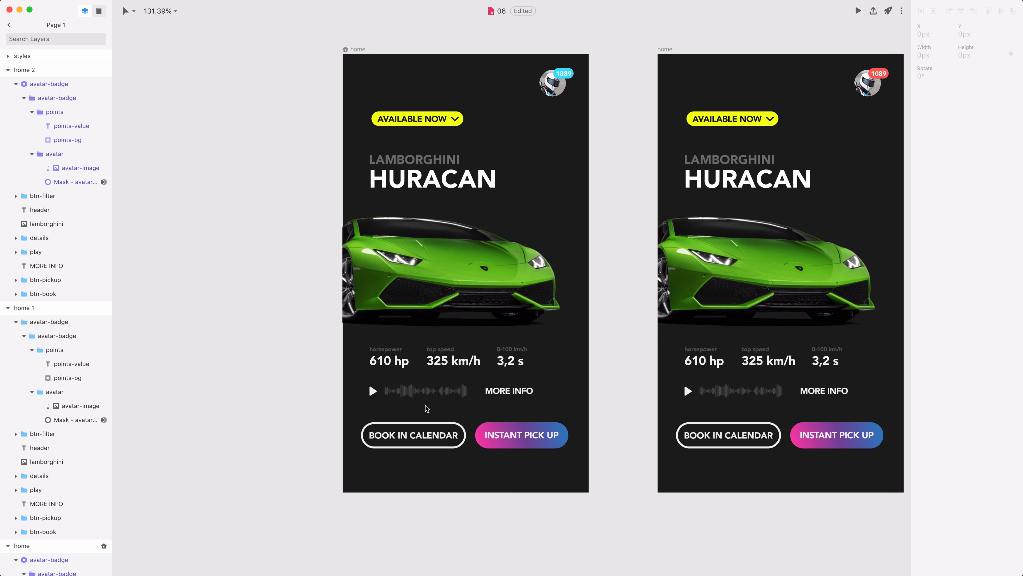
# Step: Convert the INSTANT PICK UP button on the home artboard into a component named btn-fill and return to Page 1
pyautogui.click(486, 436)
pyautogui.press('super+k')
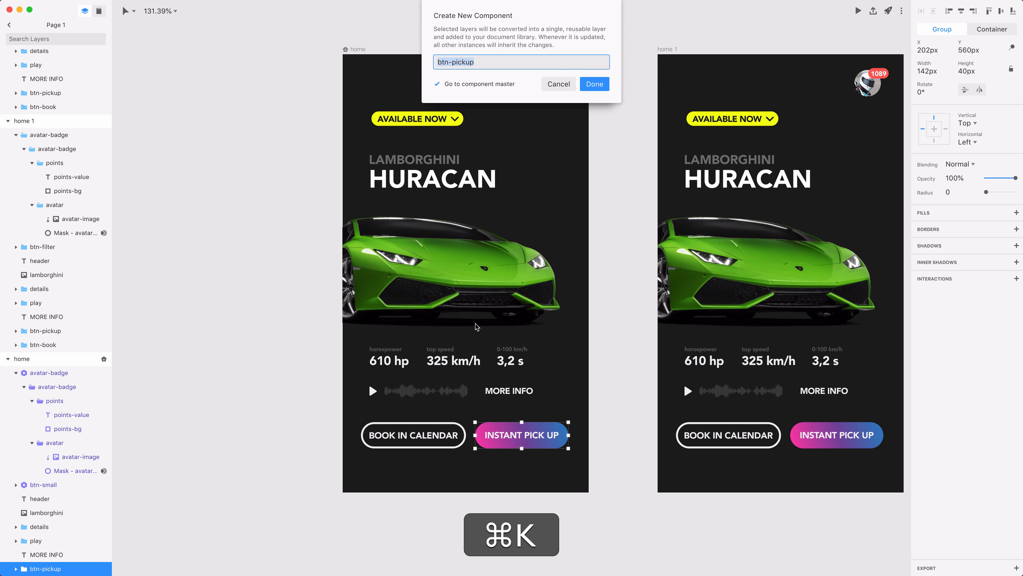
pyautogui.doubleClick(466, 63)
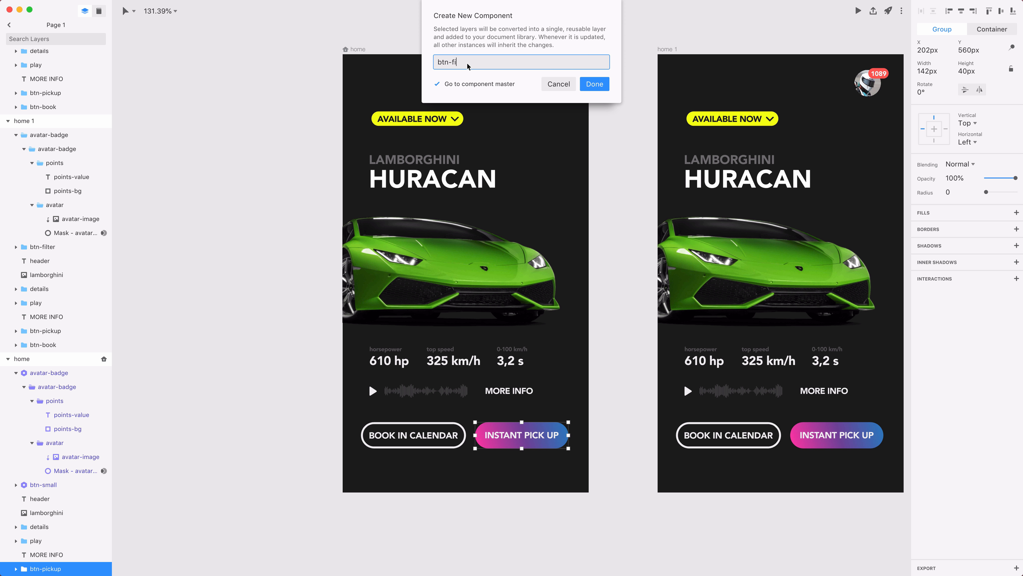
pyautogui.write('fill')
pyautogui.press('Return')
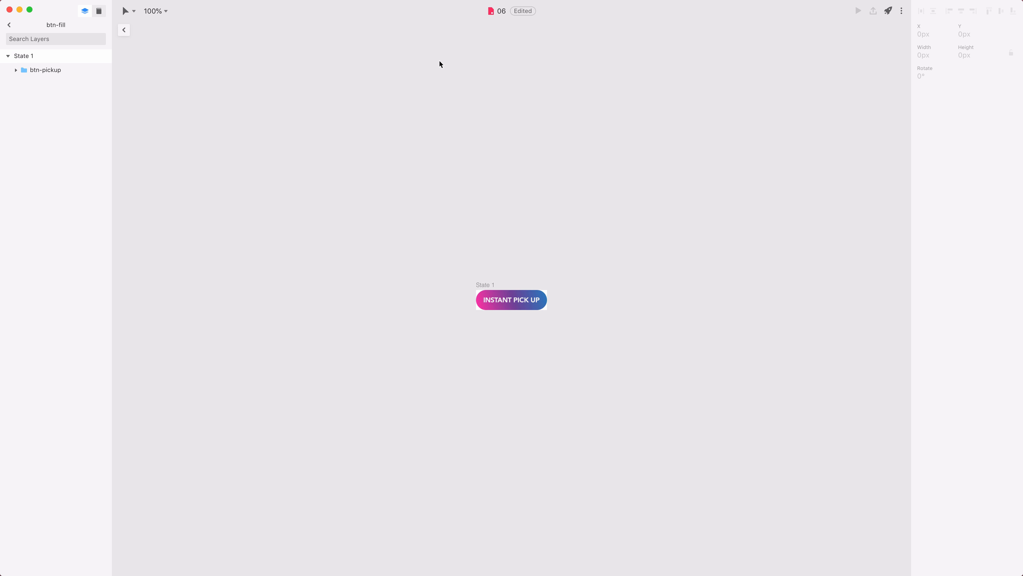
pyautogui.click(124, 31)
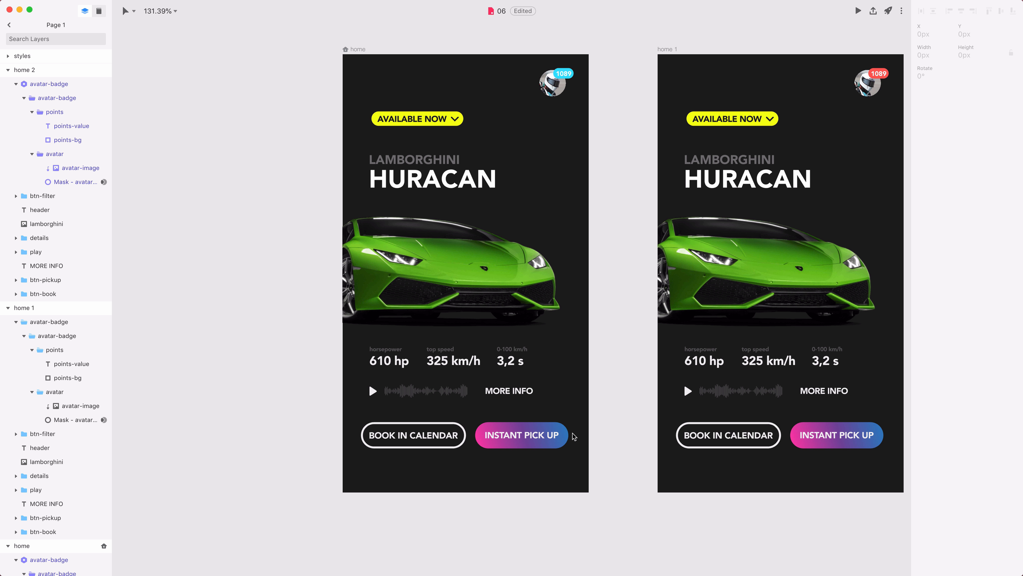
# Step: Change the INSTANT PICK UP label in the btn-fill master to a red text color and return to Page 1
pyautogui.hscroll(5, 644, 400)
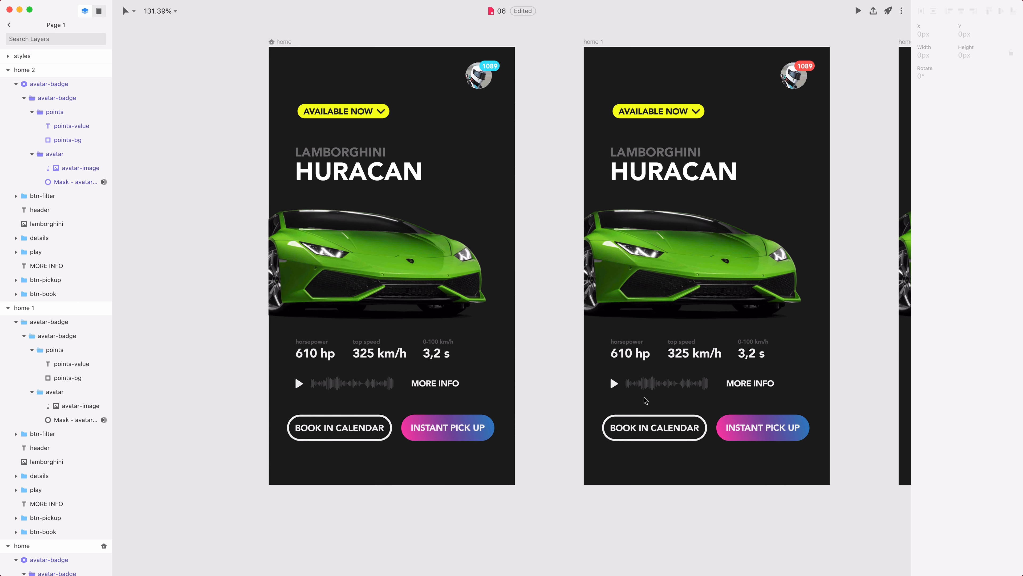
pyautogui.scroll(-1, 644, 400)
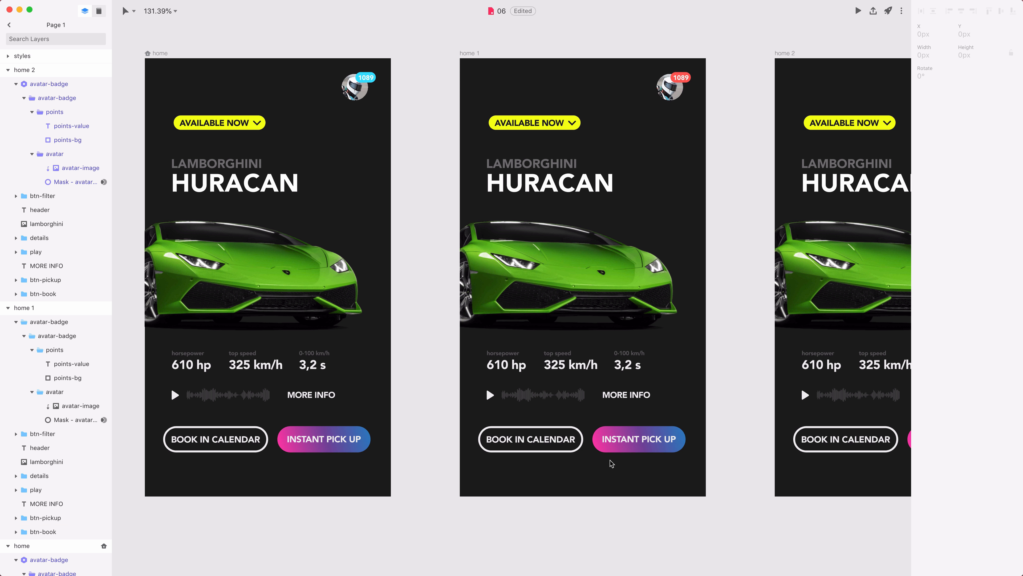
pyautogui.click(346, 445)
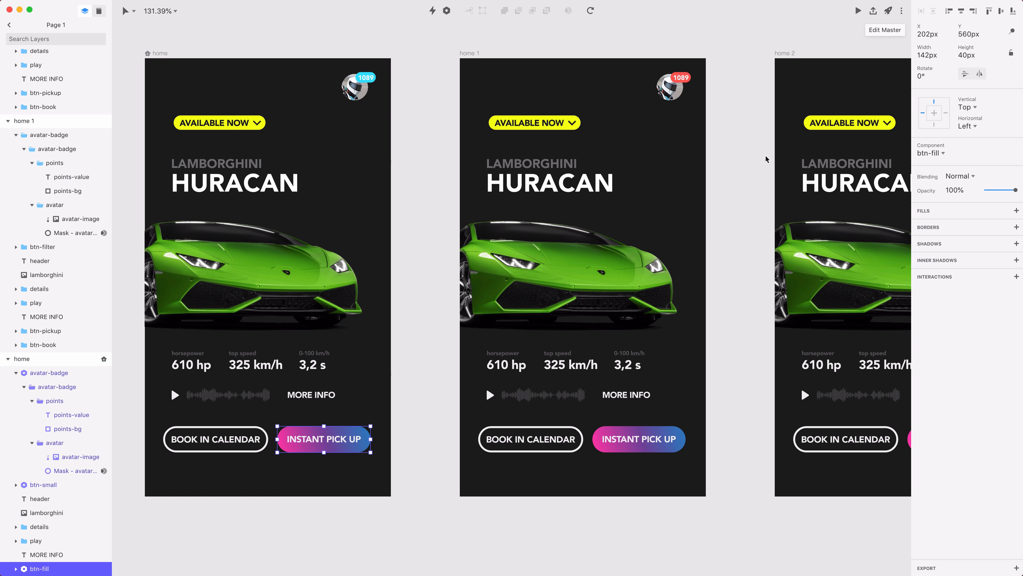
pyautogui.click(884, 30)
pyautogui.keyDown('super'); pyautogui.click(517, 303); pyautogui.keyUp('super')
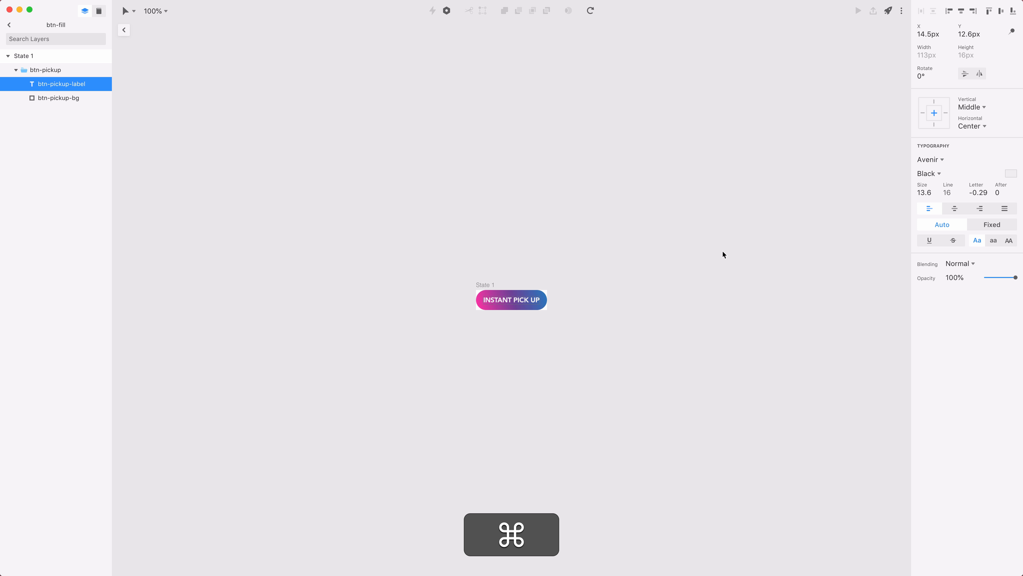
pyautogui.click(1010, 173)
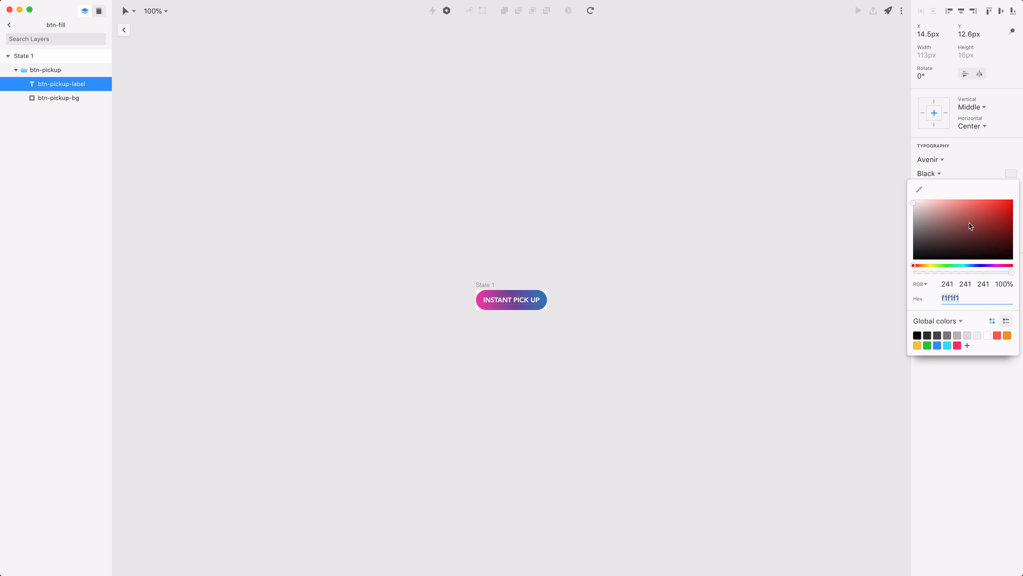
pyautogui.click(984, 218)
pyautogui.click(775, 204)
pyautogui.click(123, 29)
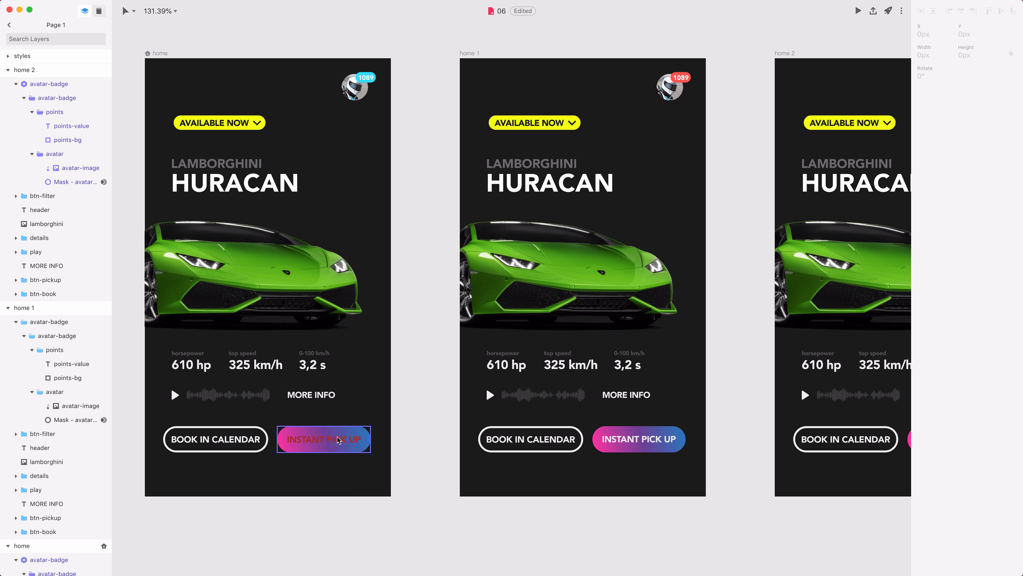
# Step: Undo the label color change in the btn-fill master and return to Page 1
pyautogui.click(337, 442)
pyautogui.click(623, 443)
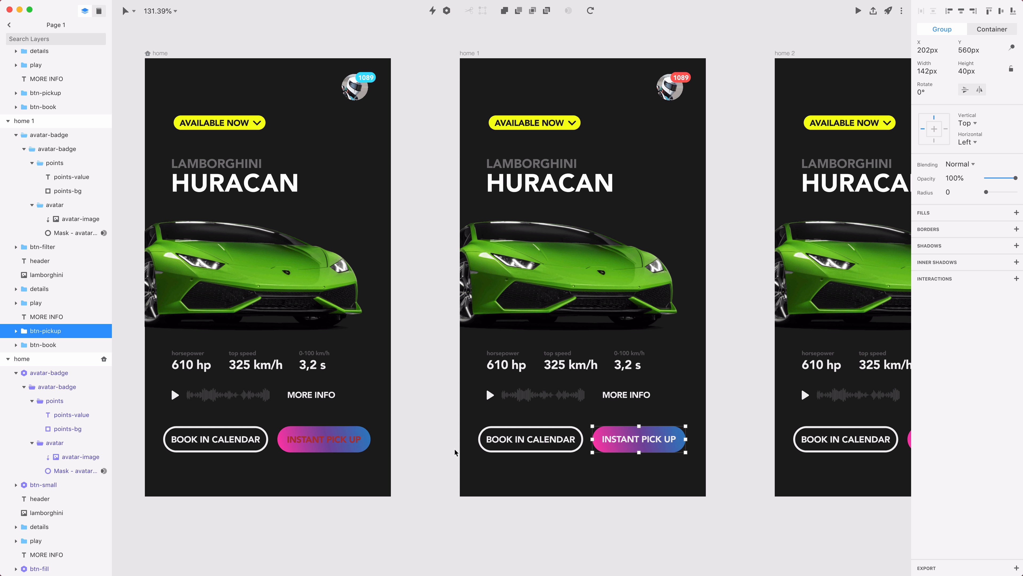
pyautogui.hotkey('shift', '`')
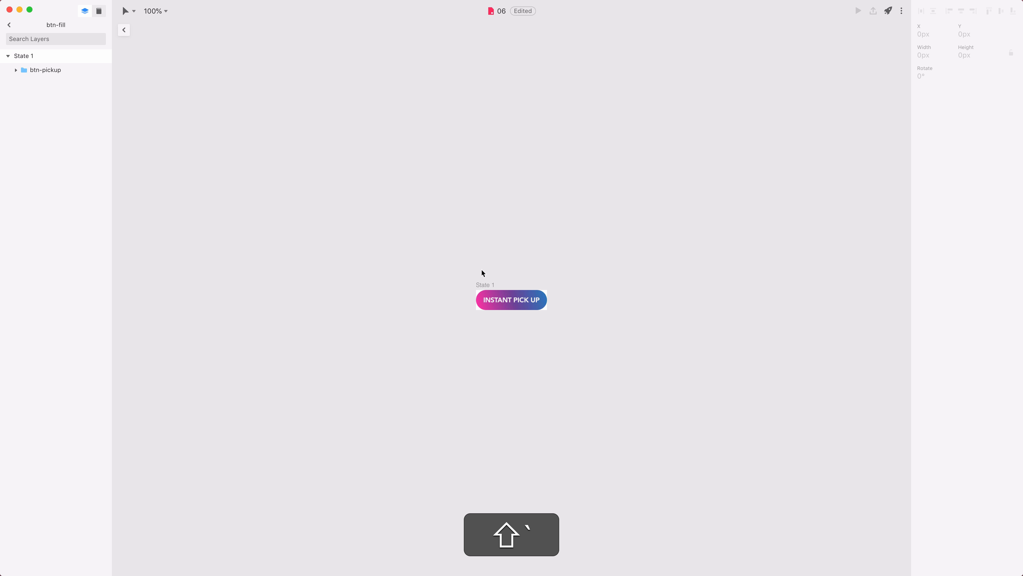
pyautogui.click(124, 30)
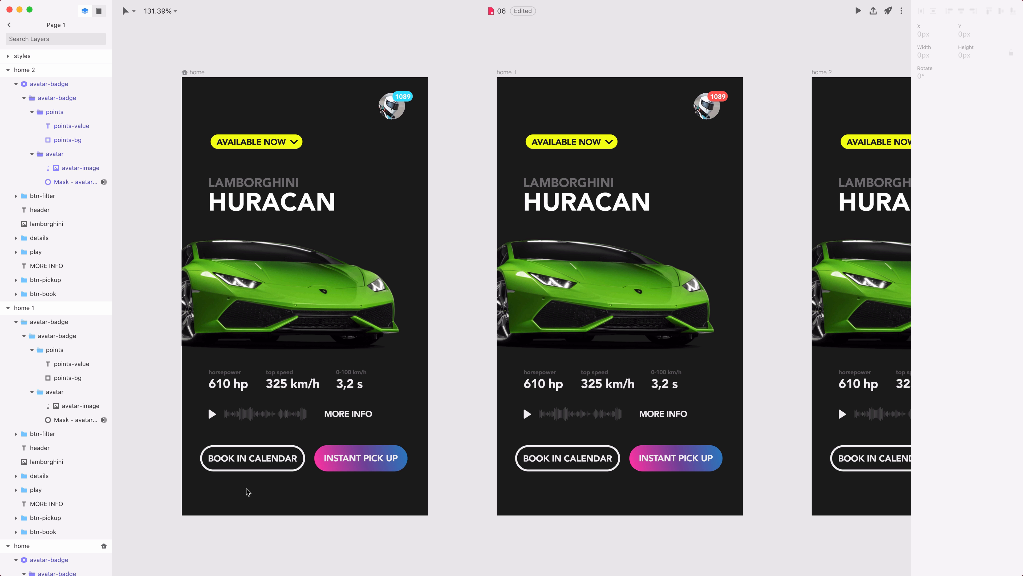
# Step: Delete the duplicated artboards home 1 and home 2, keeping the original home artboard
pyautogui.click(506, 72)
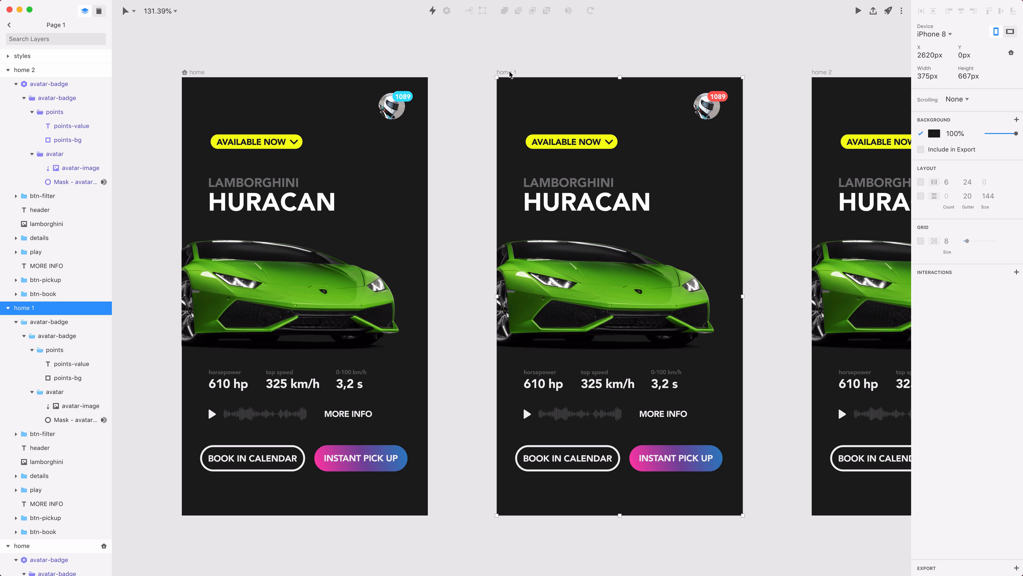
pyautogui.keyDown('shift'); pyautogui.click(821, 74); pyautogui.keyUp('shift')
pyautogui.hotkey('shift', 'BackSpace')
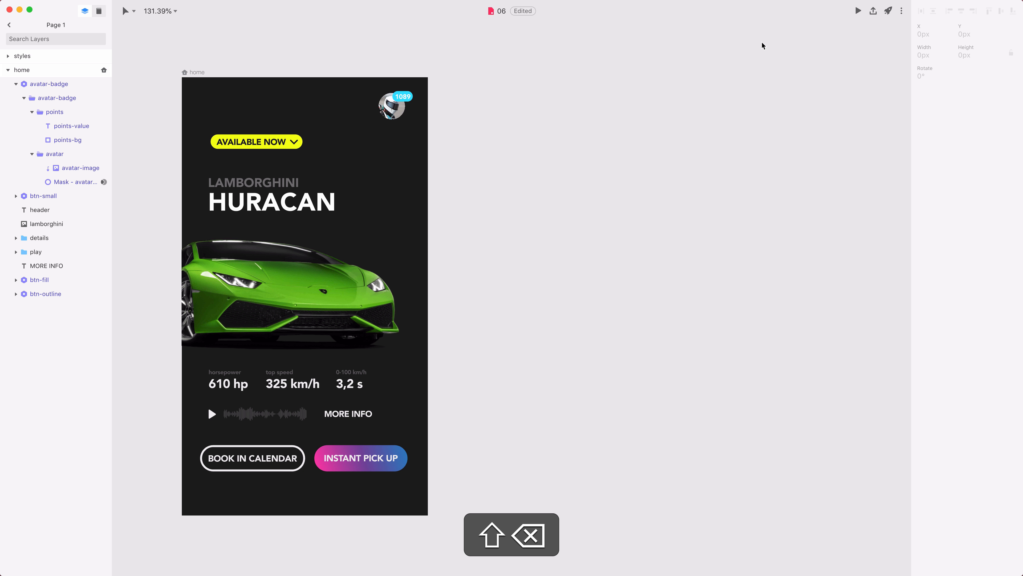
pyautogui.moveTo(499, 192); pyautogui.dragTo(706, 184)
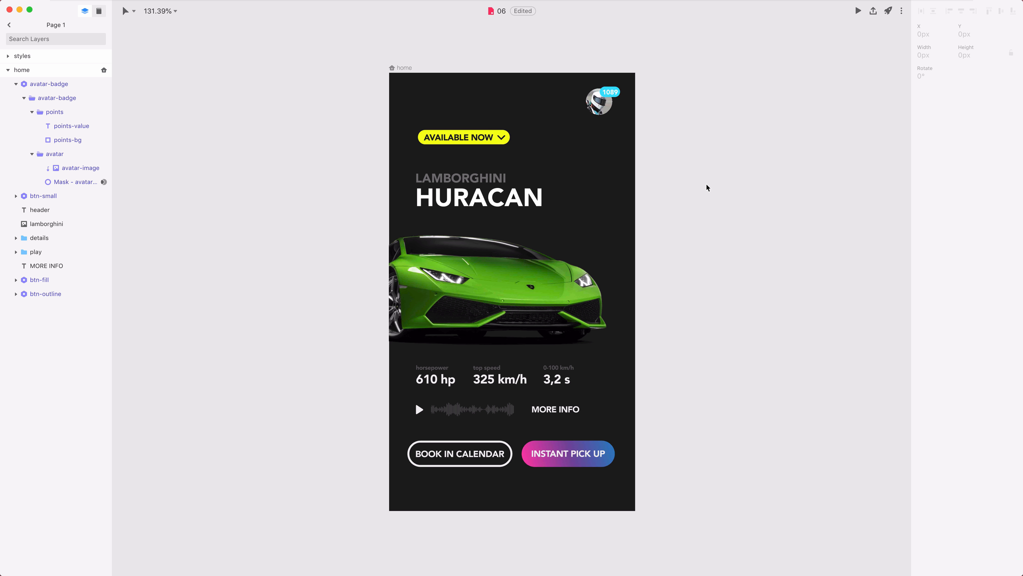